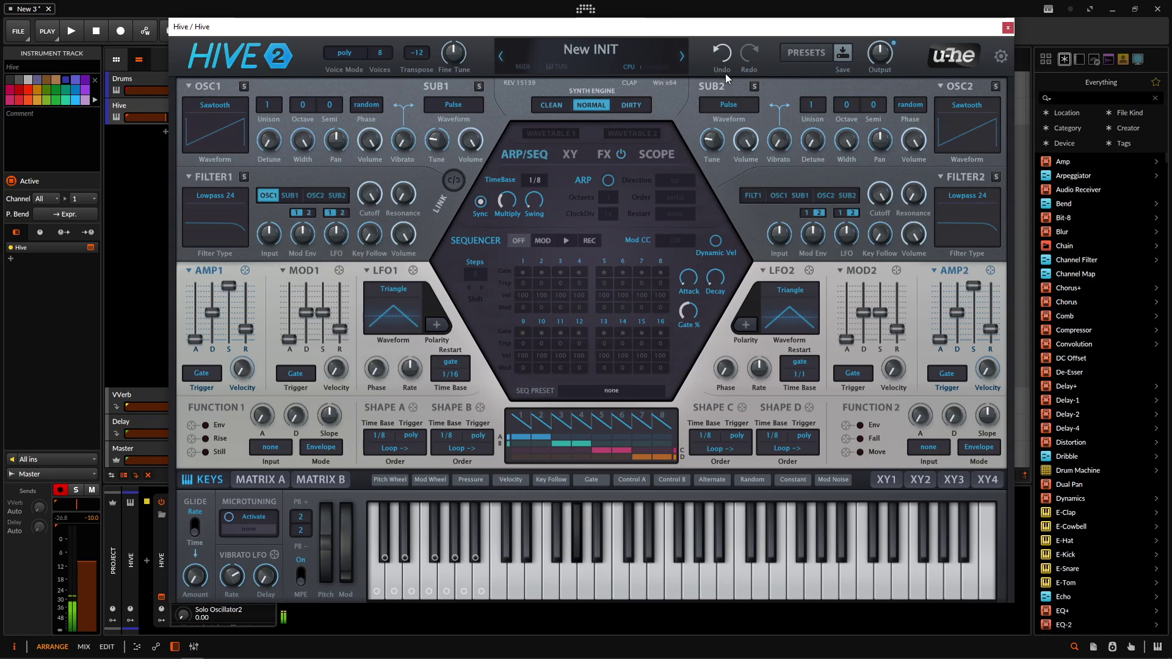
Step: Set the Hive 2 INIT patch's voice mode from poly to mono
left_click_drag(211, 65, 280, 72)
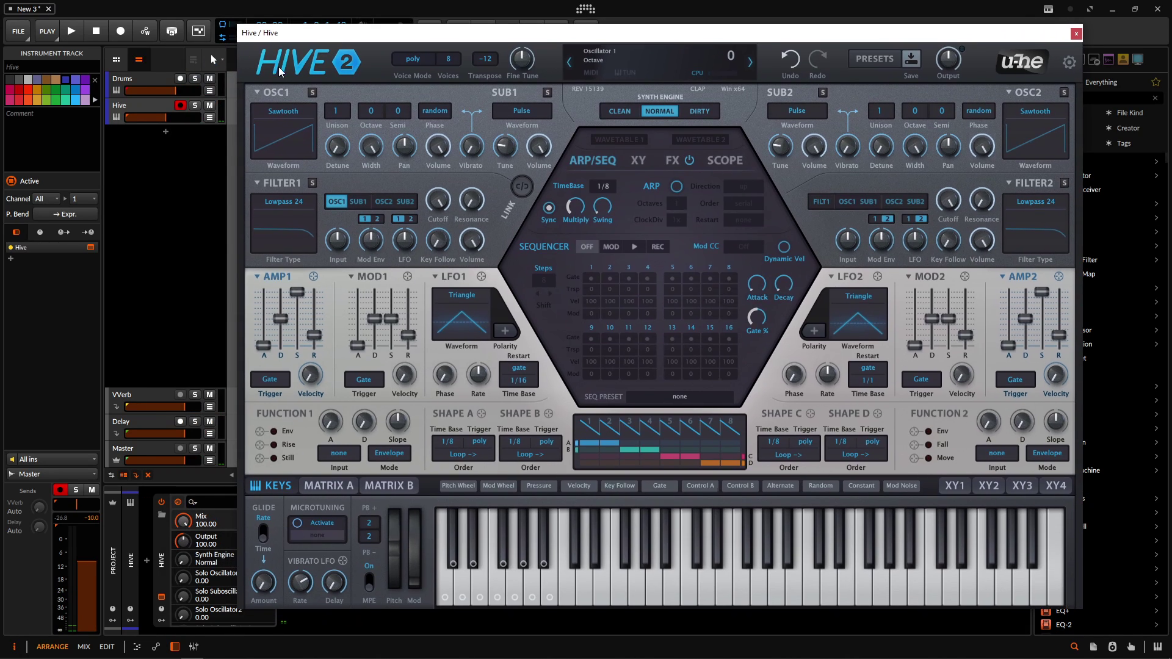
left_click(170, 117)
left_click_drag(414, 39, 355, 37)
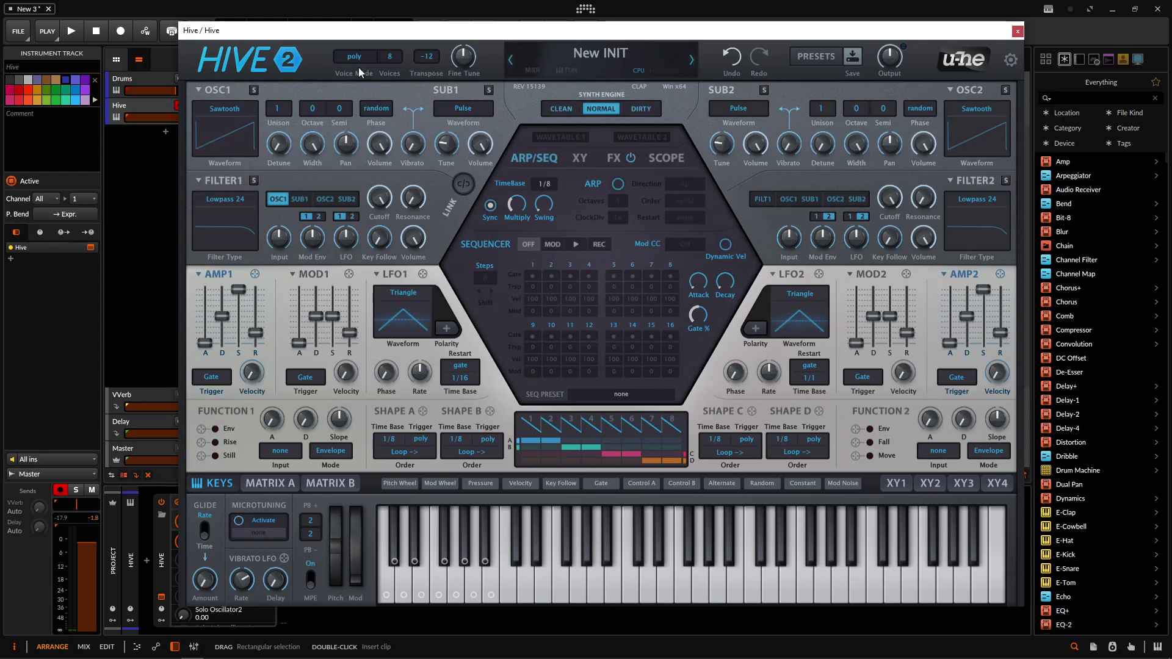
left_click(355, 57)
left_click(391, 81)
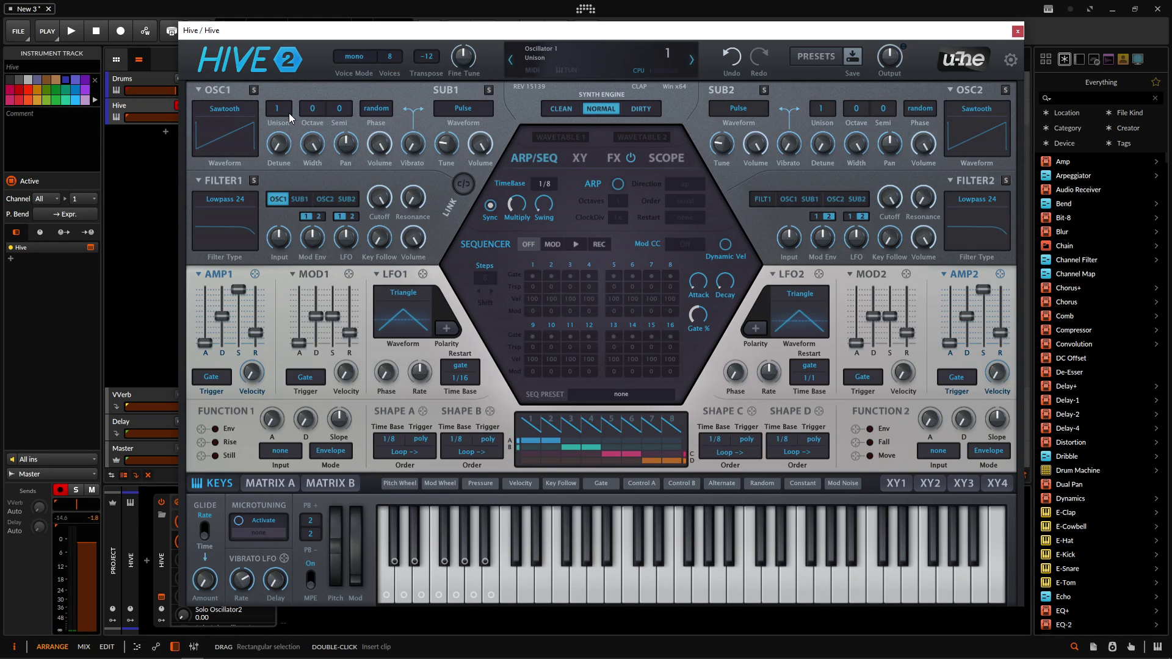
Step: Give oscillator 1 two detuned unison voices, unison width 58 and flow phase
scroll(282, 116, "up", 1)
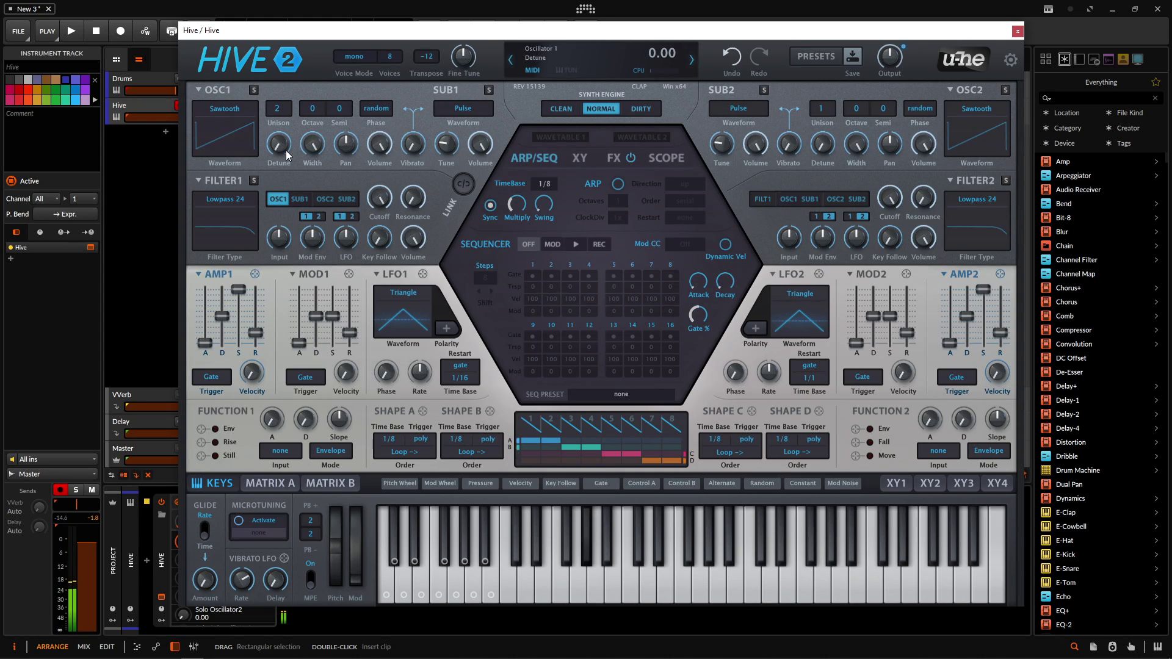
scroll(281, 149, "up", 2)
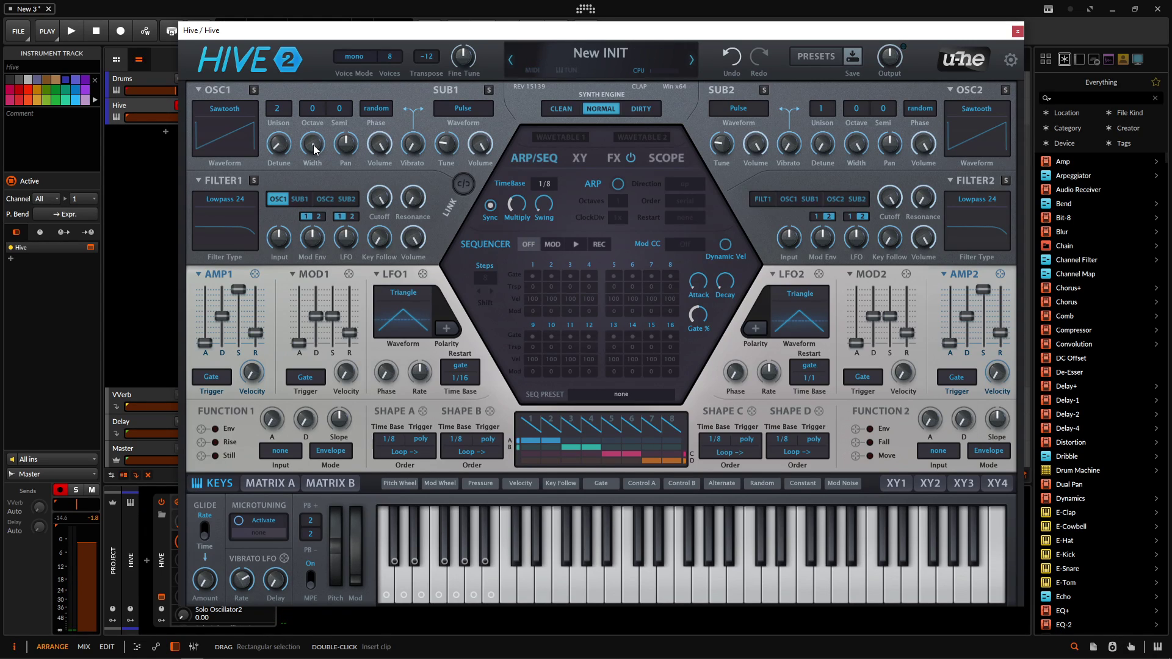
left_click_drag(315, 149, 318, 227)
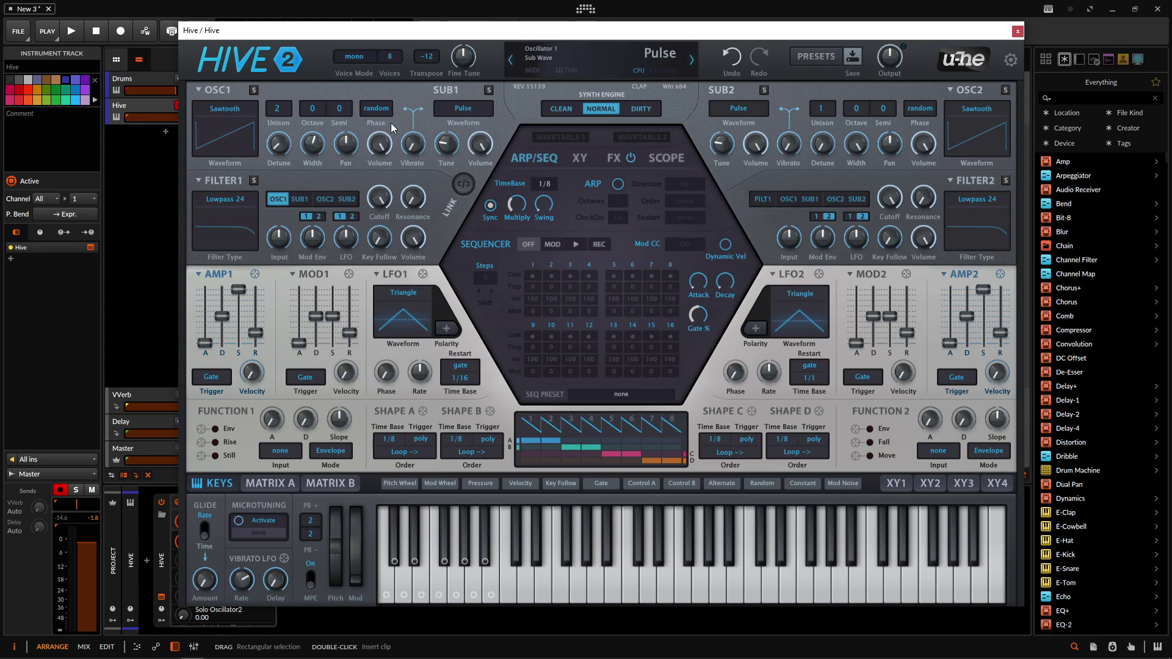
left_click(374, 113)
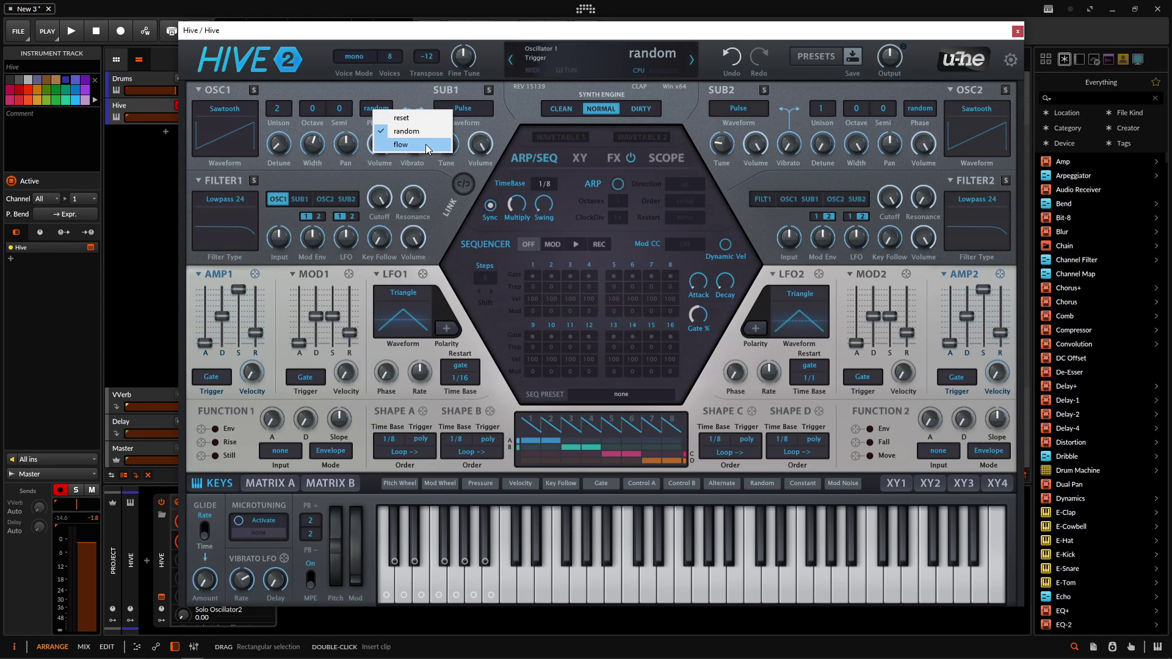
left_click(403, 122)
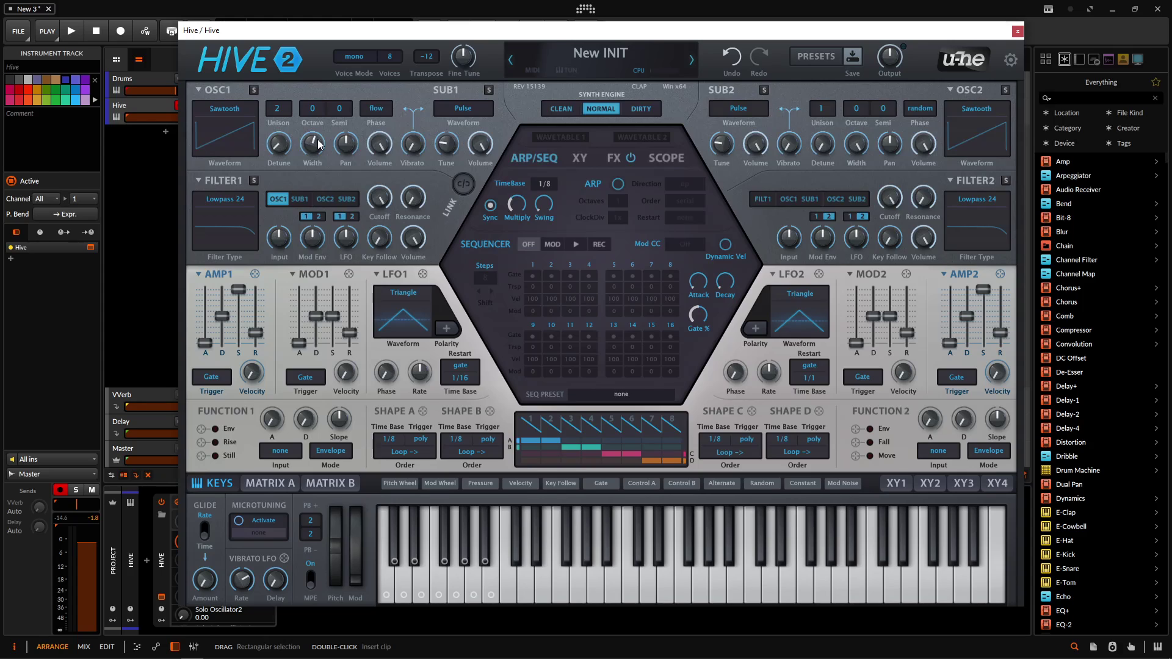
Step: Route the sub oscillator into Filter 1, switch its waveform to Triangle, and audition it
left_click(300, 200)
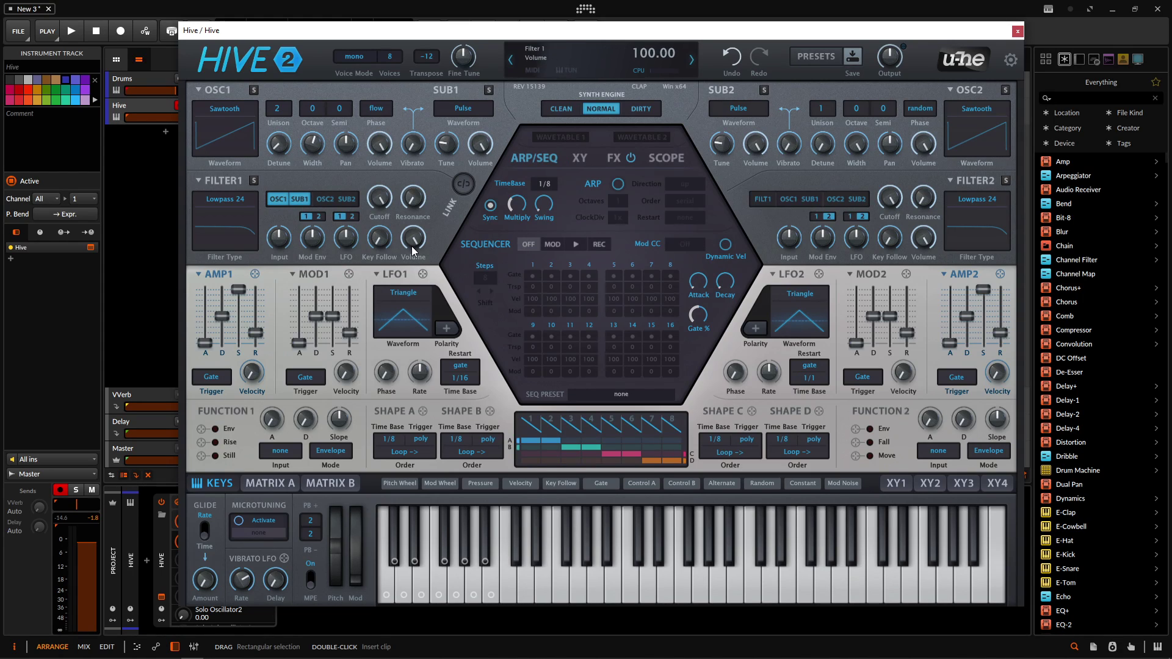
left_click(464, 110)
left_click(505, 156)
key("w")
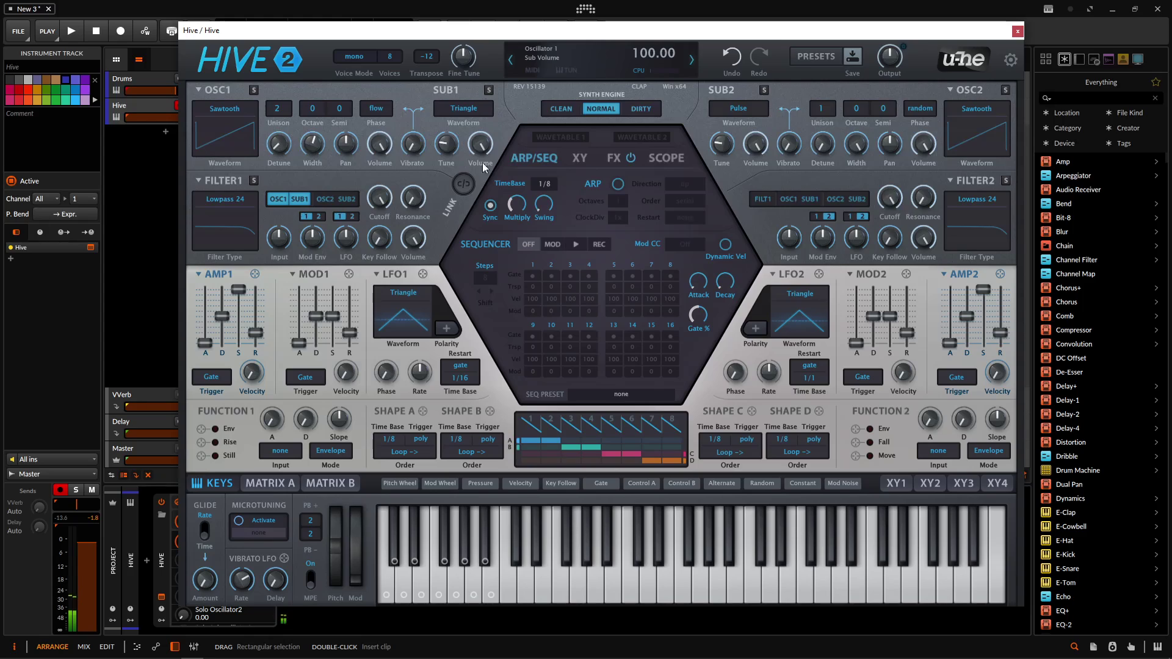
key("w")
Step: Audition the sub alone without oscillator 1, then restore oscillator 1 into Filter 1
left_click(286, 203)
key("w")
key("y")
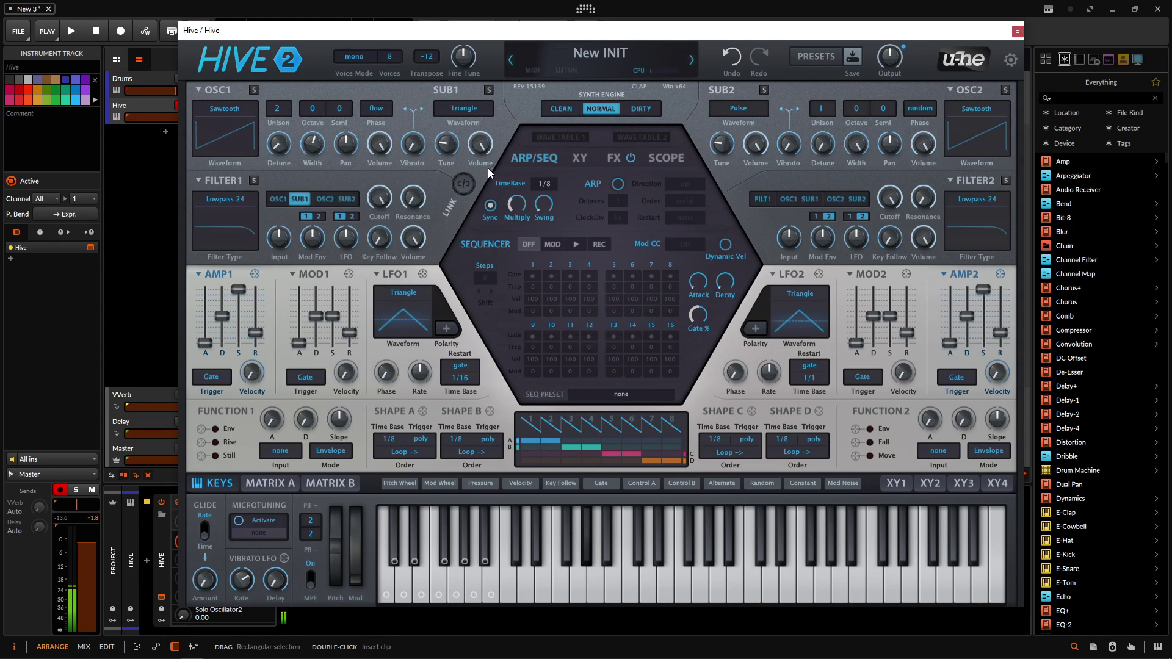
key("o")
key("semicolon")
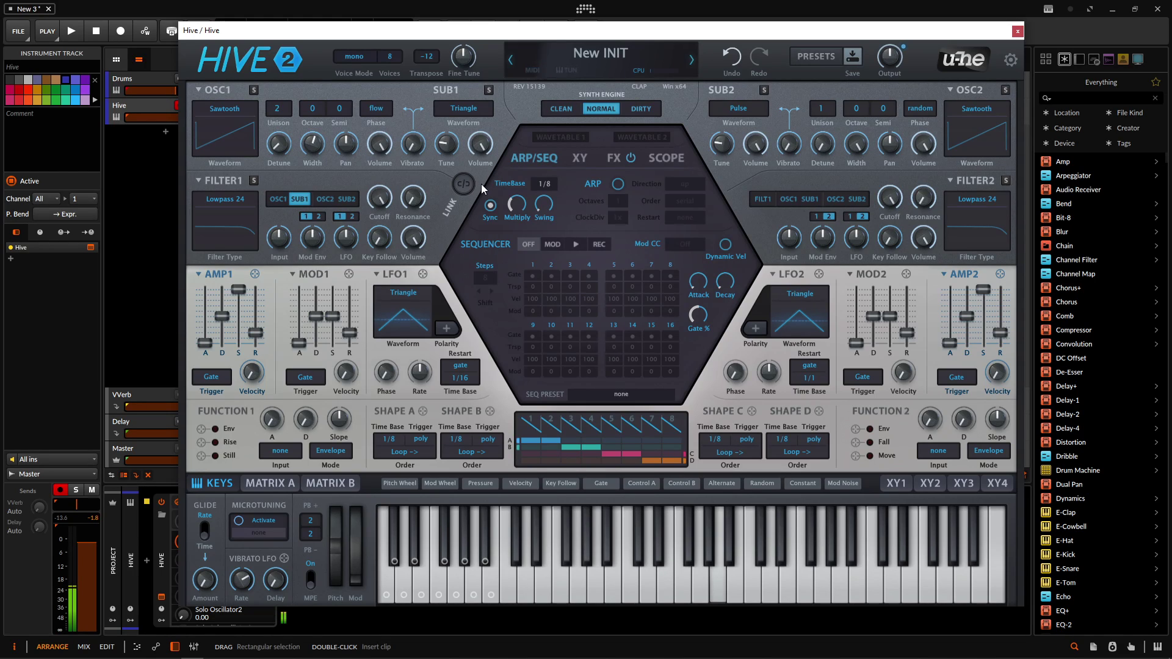
key("o")
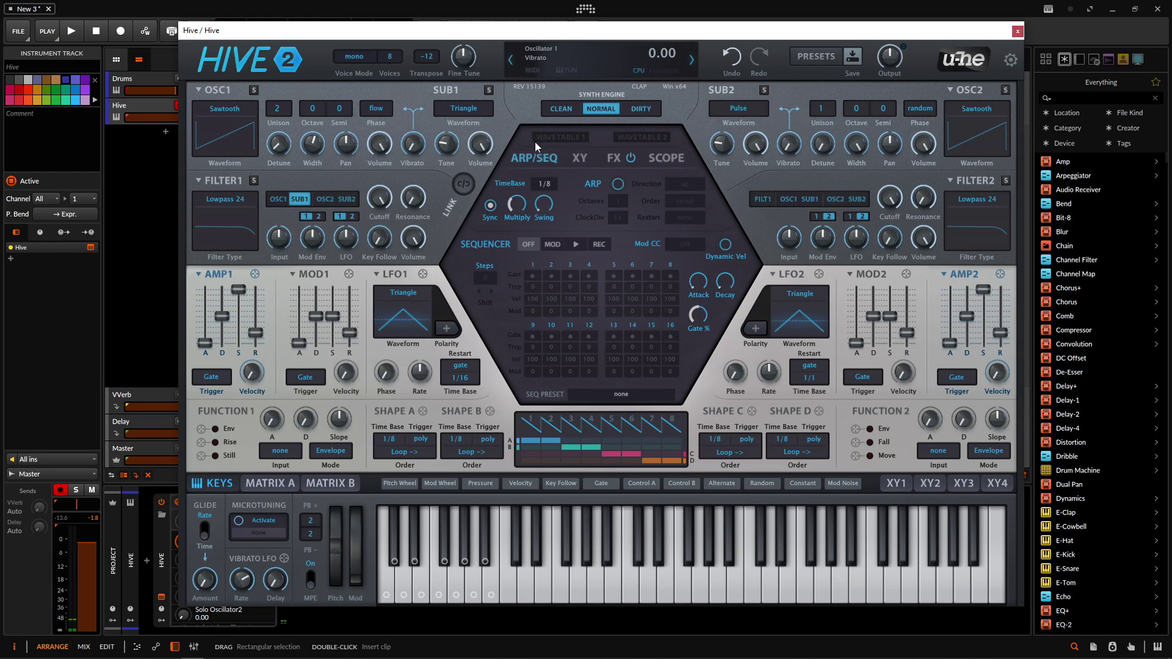
key("ctrl+z")
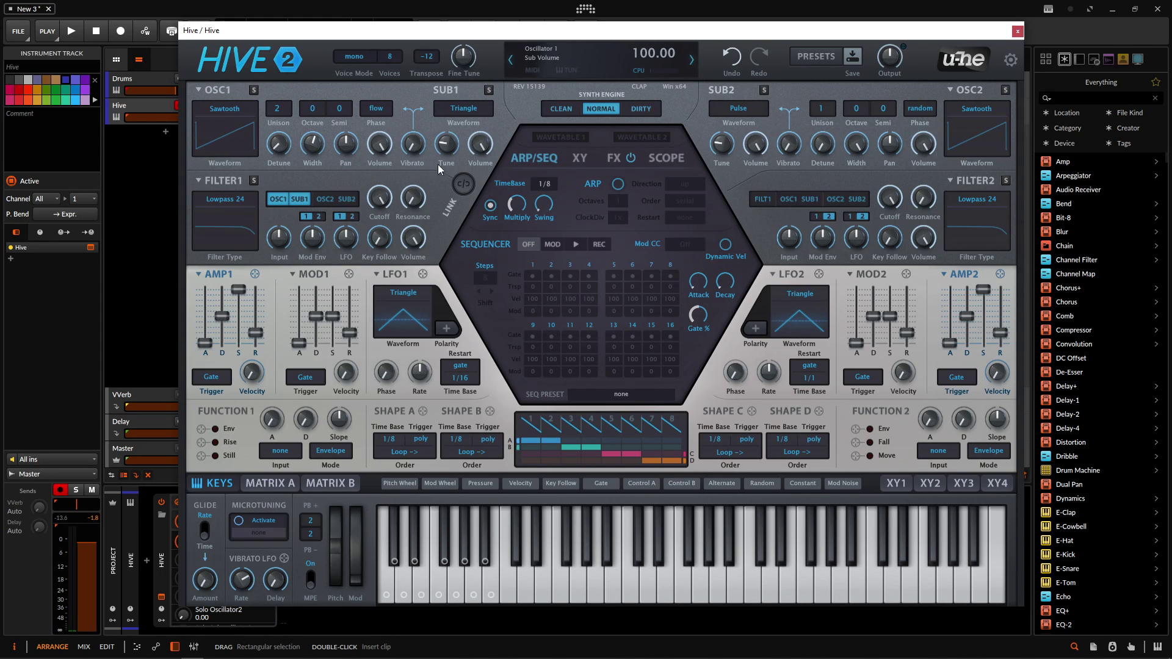
Step: Lower oscillator 1's volume to about 40
left_click_drag(379, 144, 376, 259)
key("o")
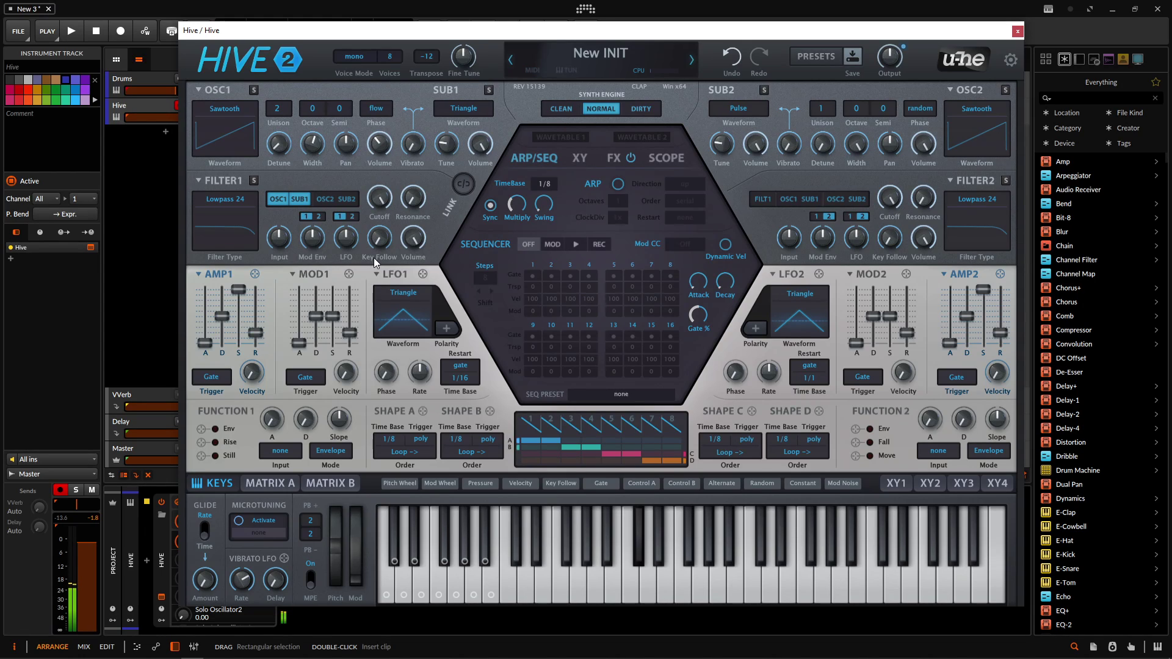
mouse_move(387, 201)
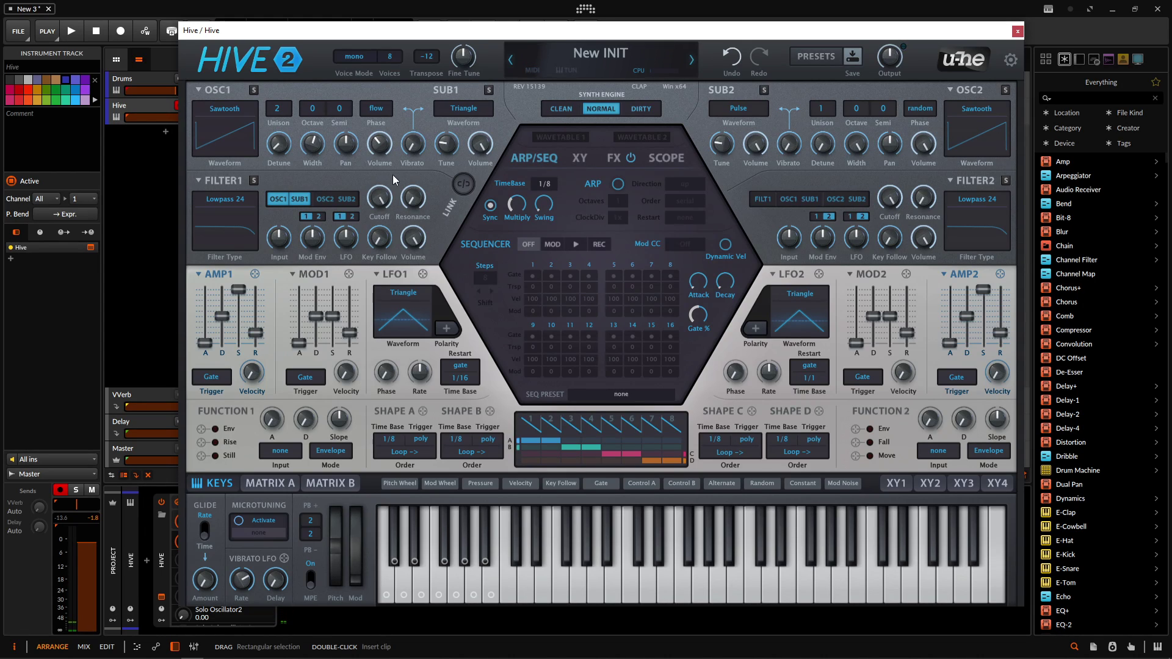
left_click_drag(381, 147, 379, 144)
Step: Lower Filter 1 cutoff to 68 and choose the Clean synth engine over Dirty
left_click_drag(379, 197, 390, 346)
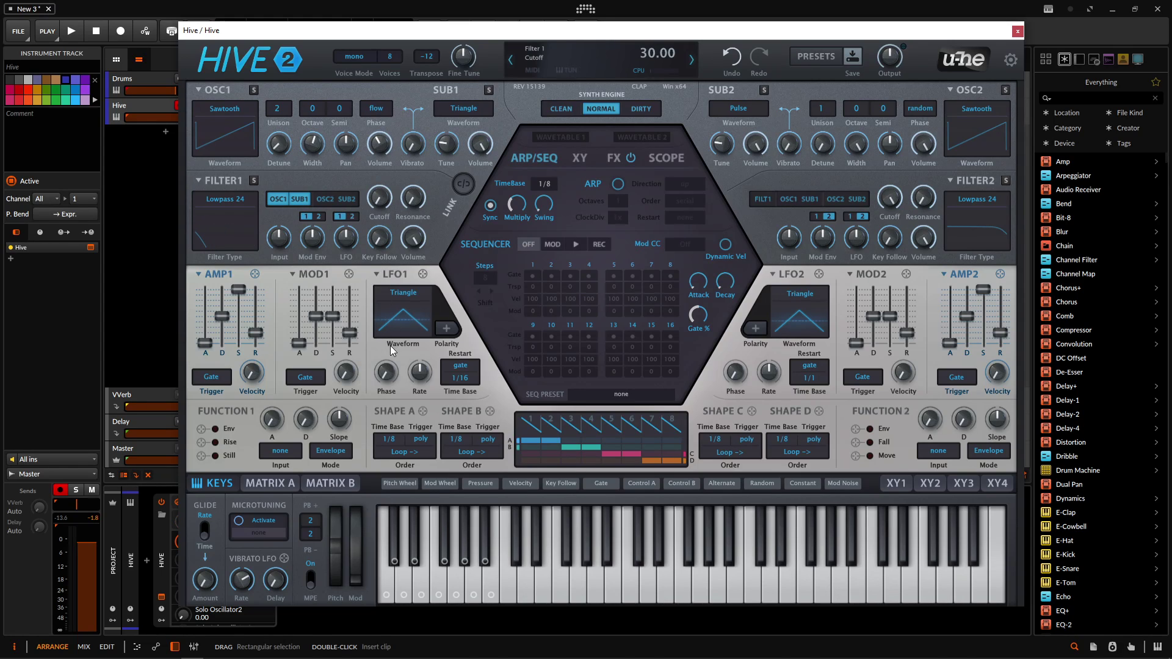
left_click(562, 111)
left_click(641, 109)
left_click(562, 110)
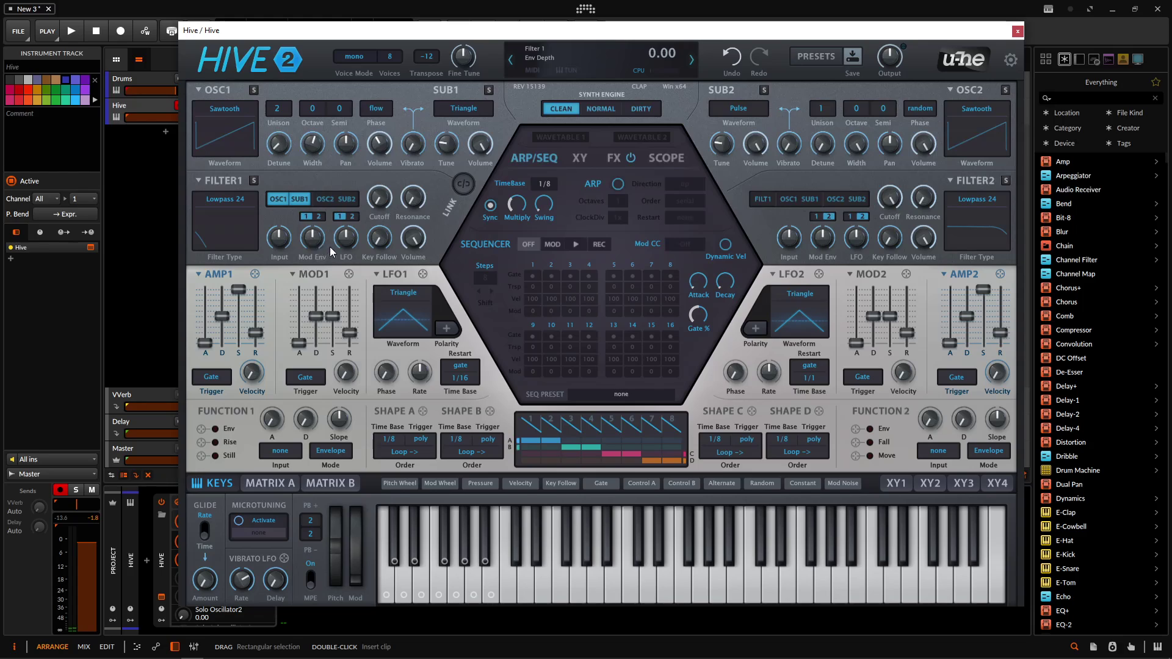
Step: Set Filter 1 envelope depth to about 93 and resonance to 15
mouse_move(319, 247)
left_mouse_down()
mouse_move(317, 211)
mouse_move(321, 243)
left_mouse_up()
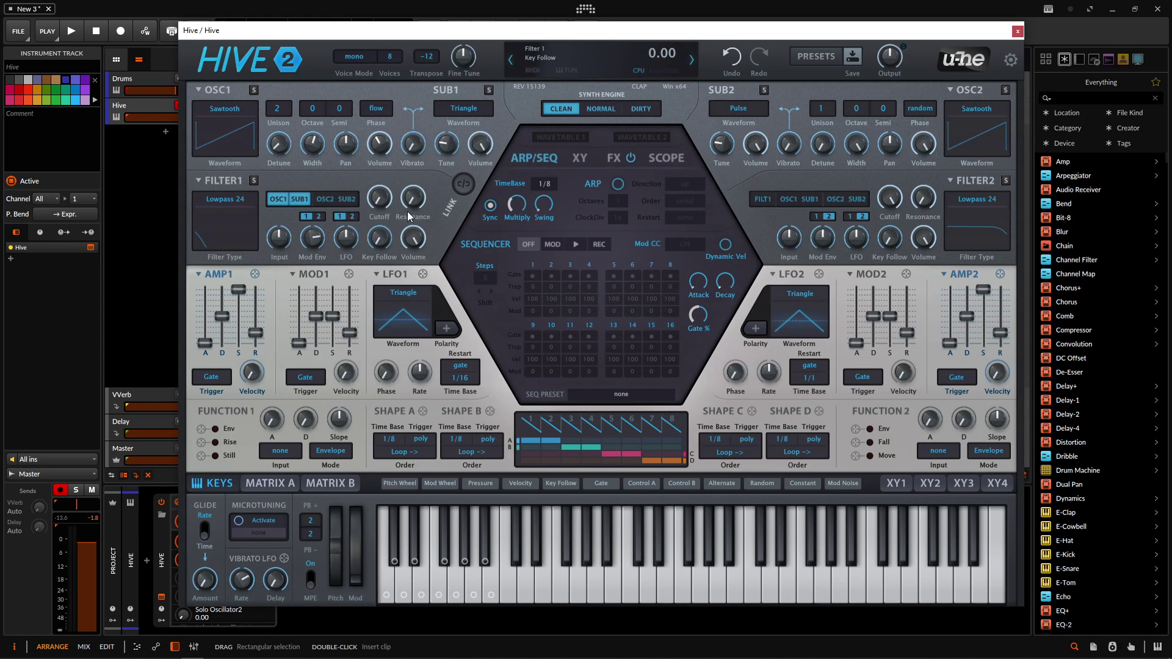
left_click_drag(319, 232, 319, 256)
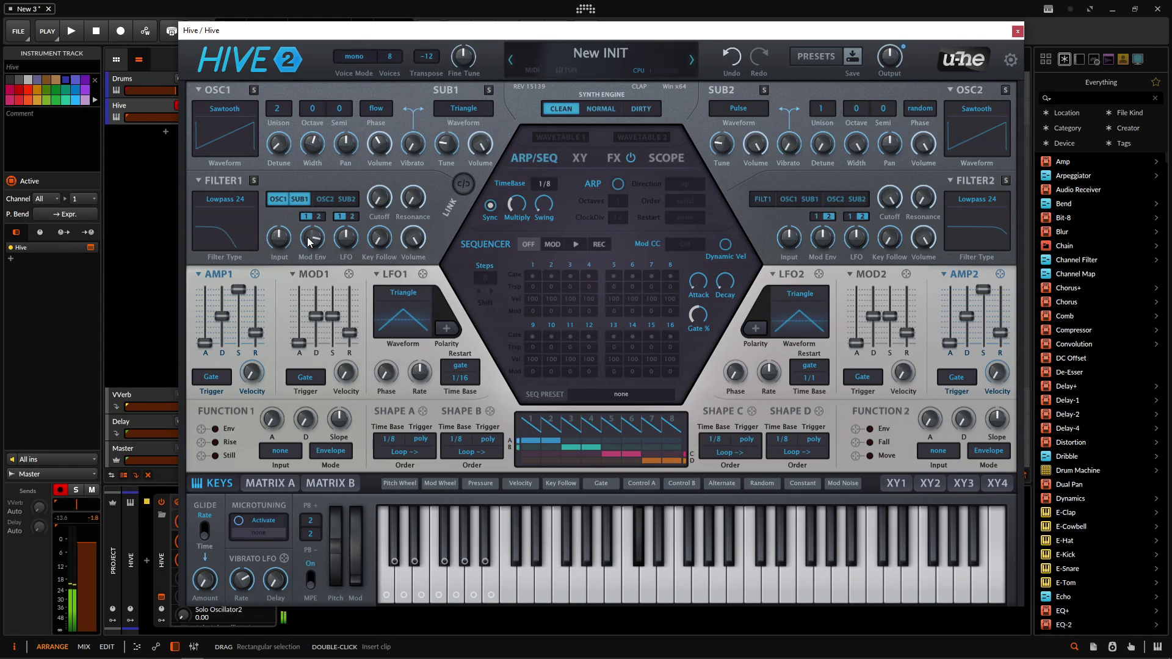
left_click_drag(313, 243, 313, 234)
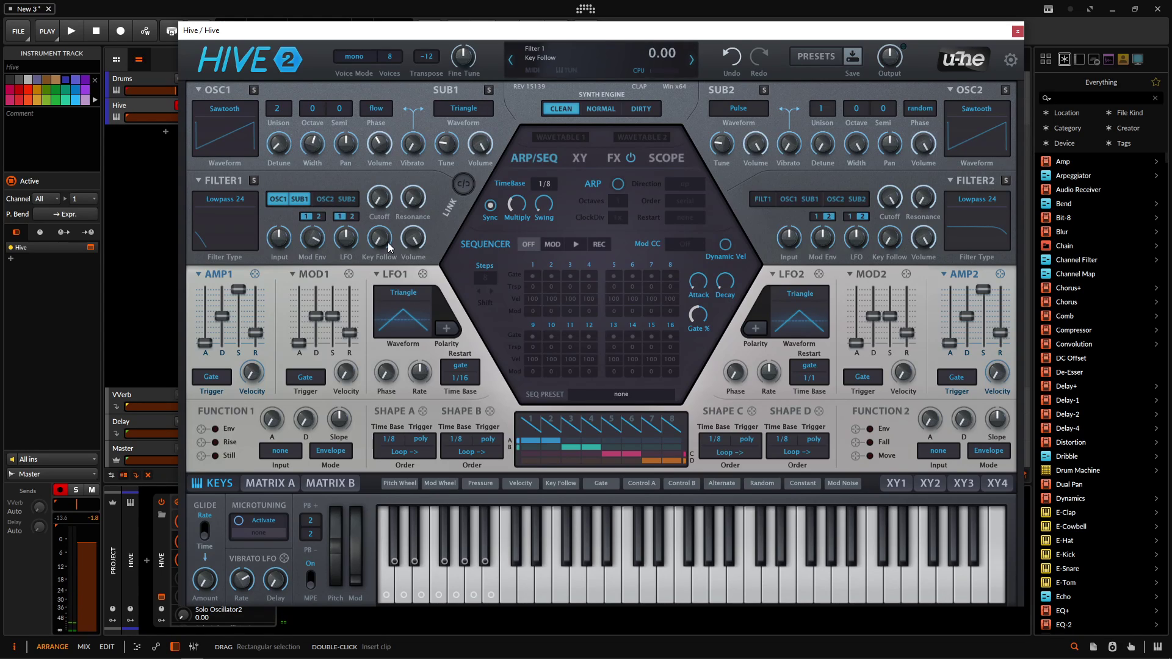
mouse_move(413, 197)
left_mouse_down()
mouse_move(413, 162)
mouse_move(400, 209)
left_mouse_up()
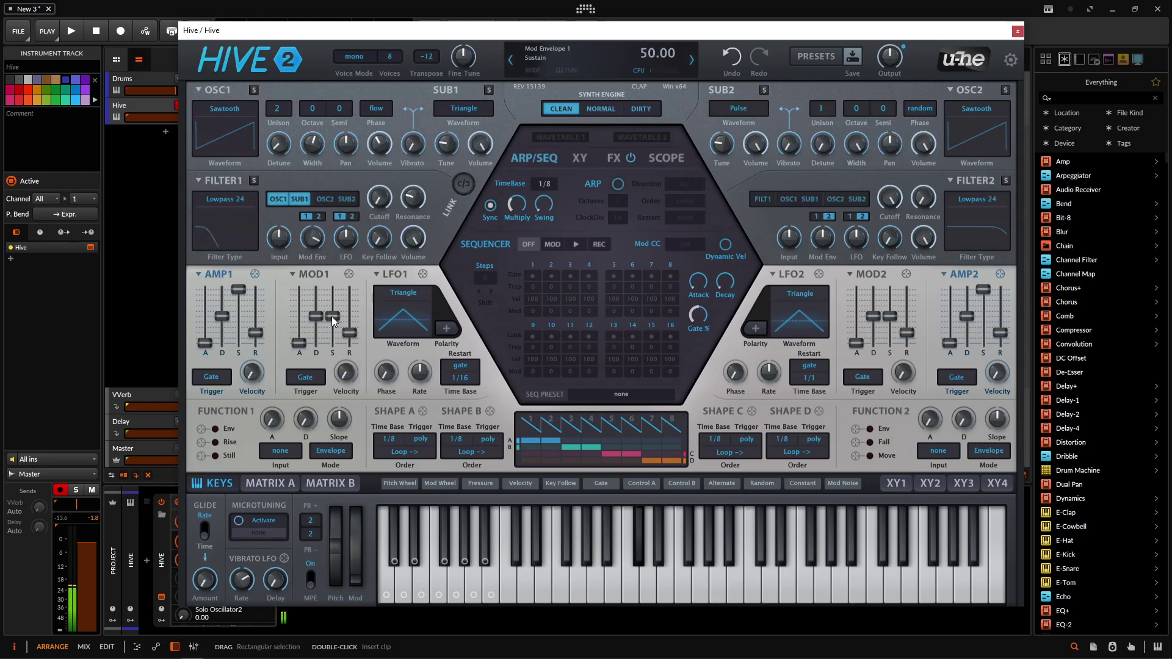
Step: Drop filter and amp envelope sustain to 0, and set filter envelope decay near 44
left_click_drag(331, 316, 338, 389)
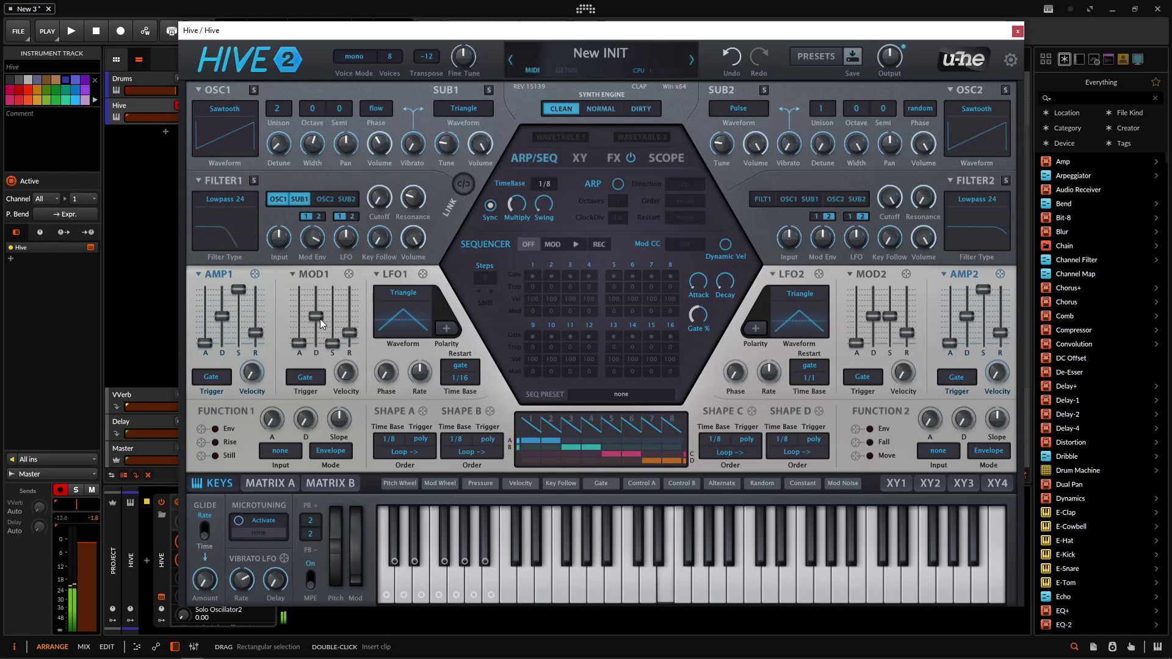
left_click_drag(238, 289, 224, 320)
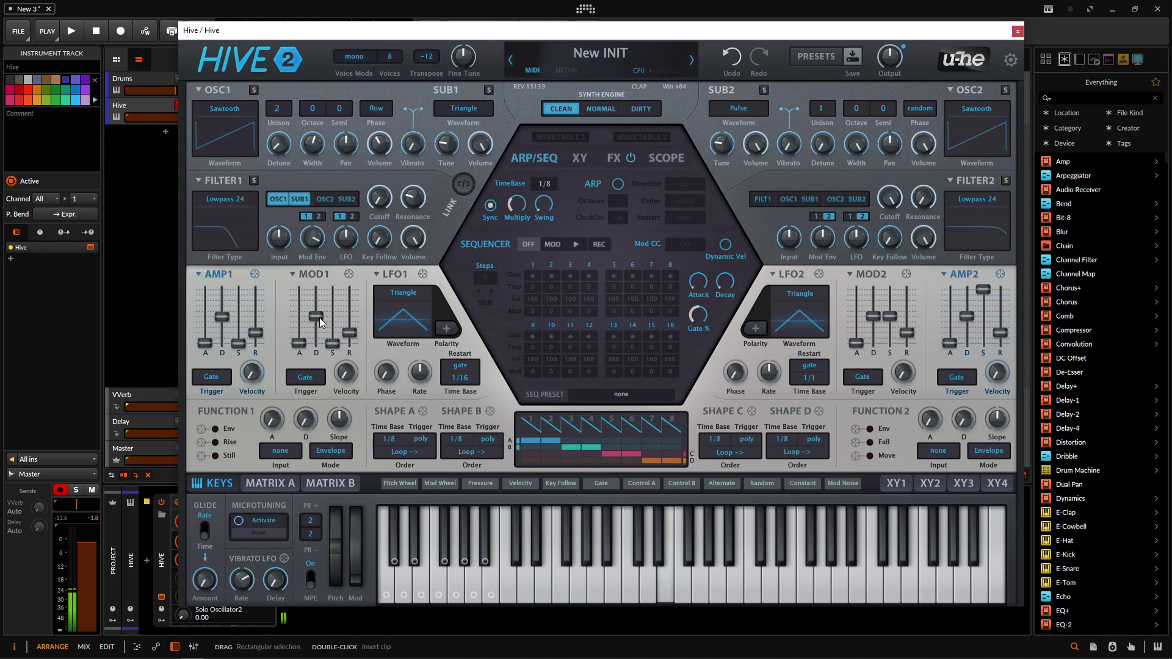
left_click_drag(317, 319, 312, 330)
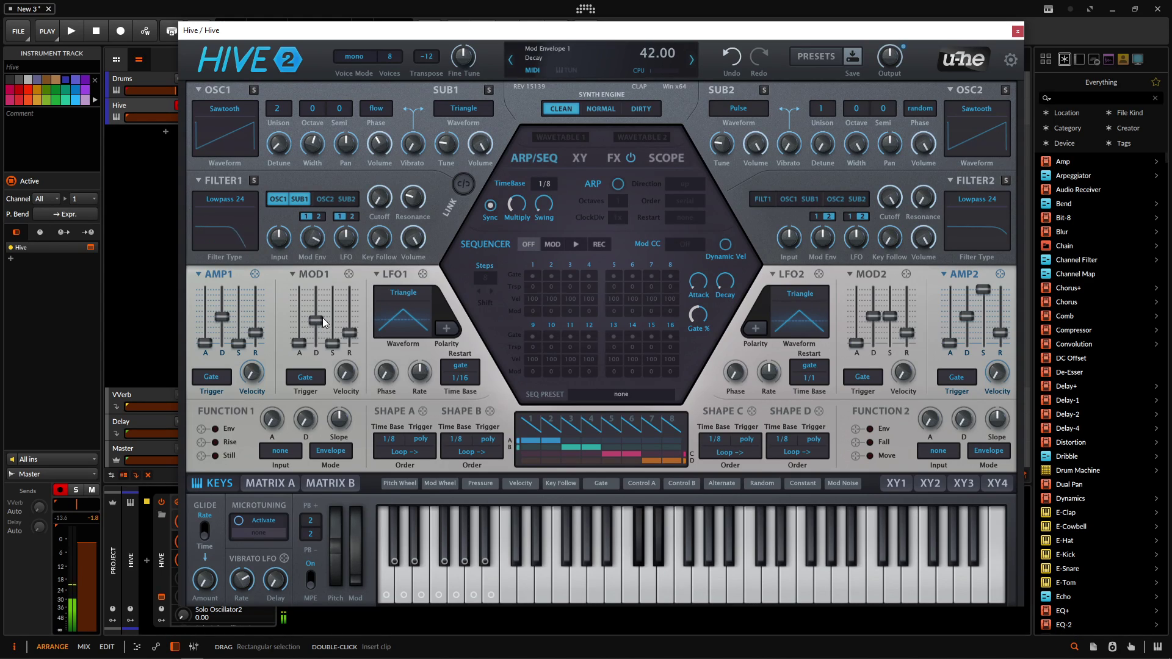
left_click_drag(325, 323, 322, 322)
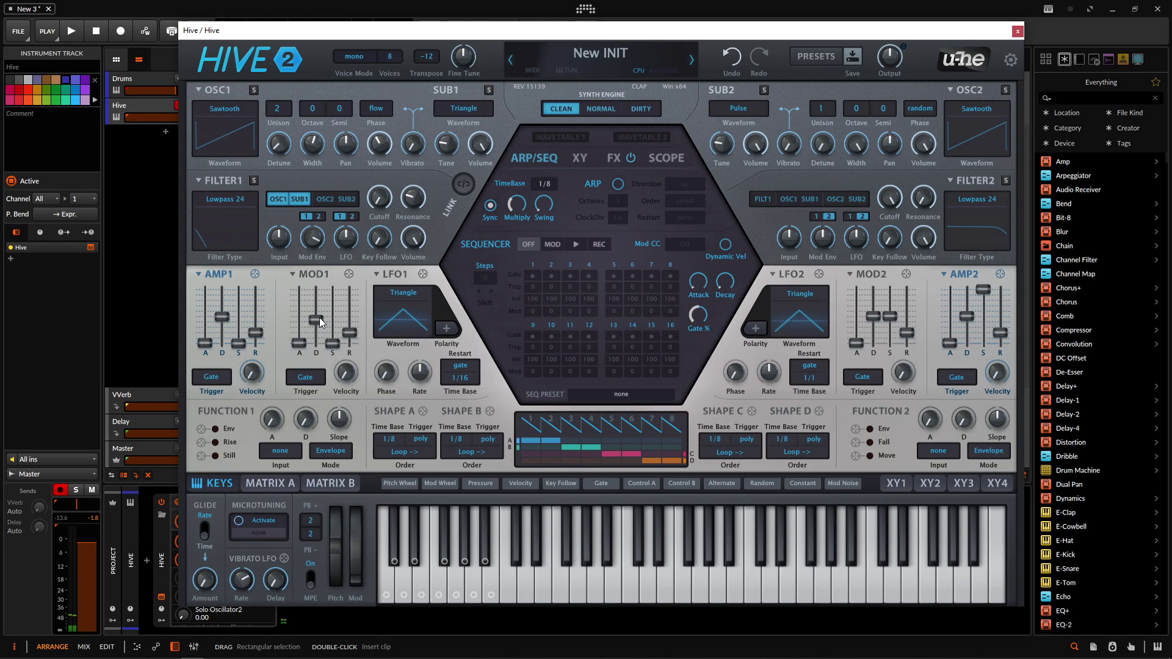
Step: Enable the compressor on the FX page with amount about 51 and output -2 dB
left_click(603, 158)
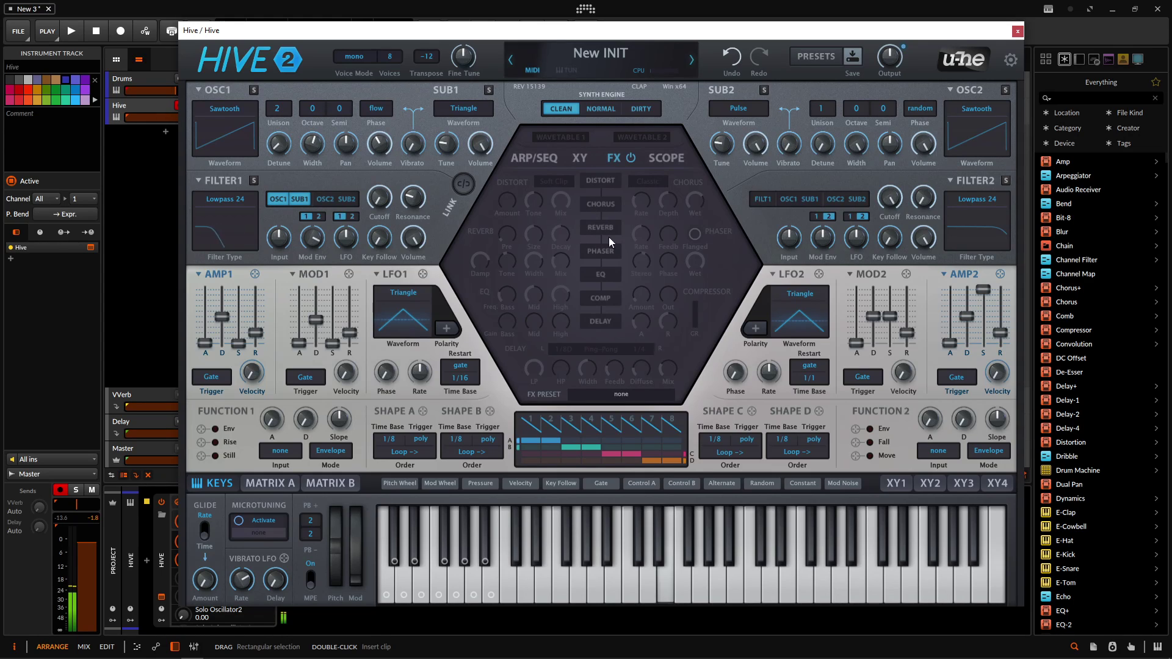
left_click(614, 297)
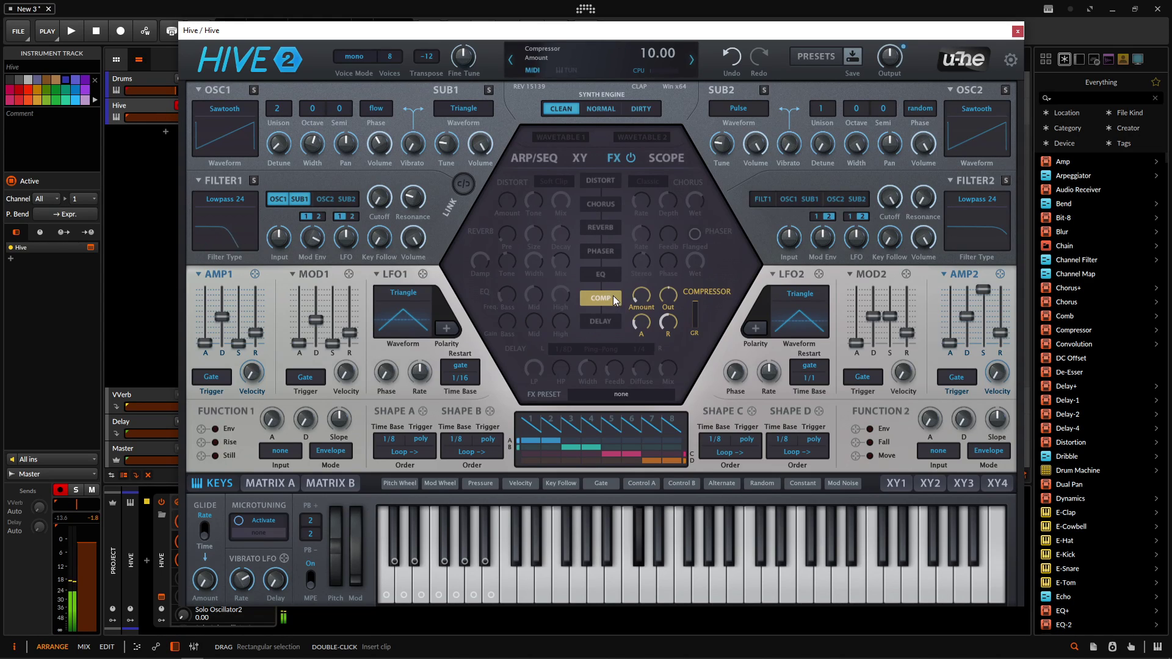
scroll(641, 280, "up", 9)
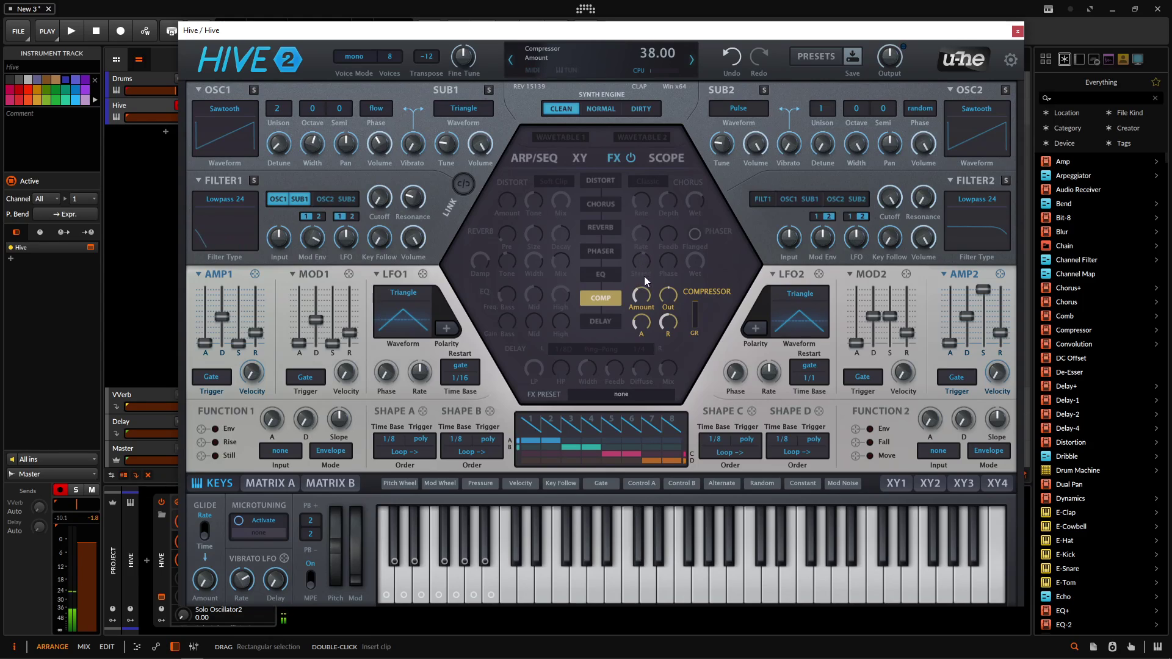
scroll(643, 294, "up", 3)
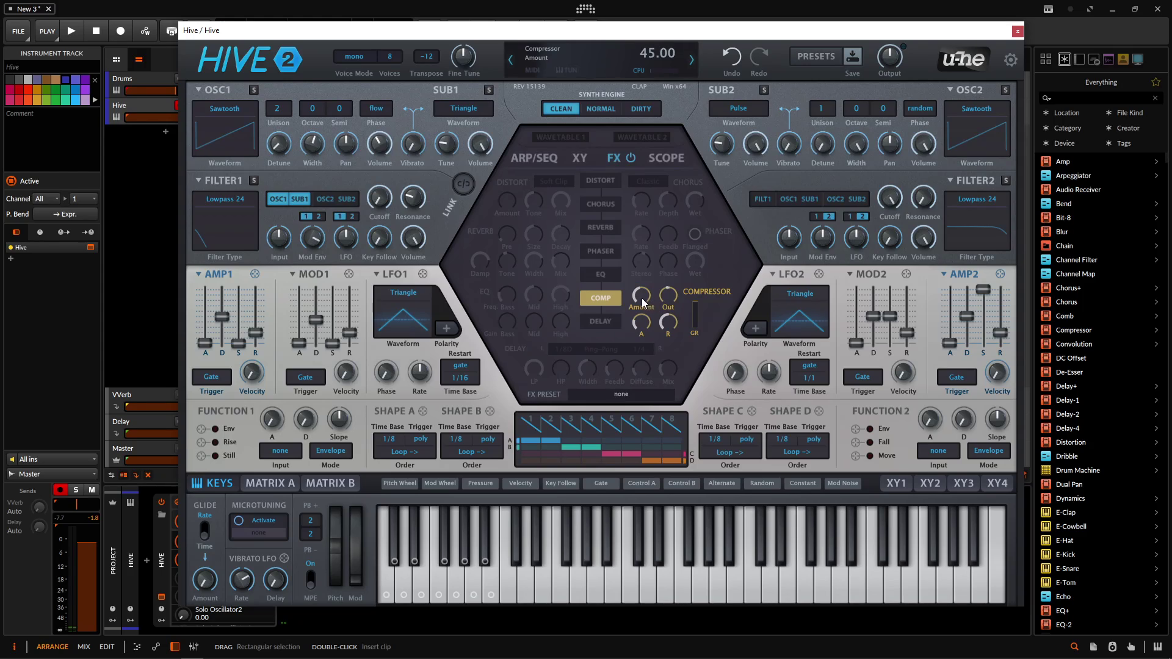
scroll(641, 293, "up", 2)
scroll(664, 298, "down", 2)
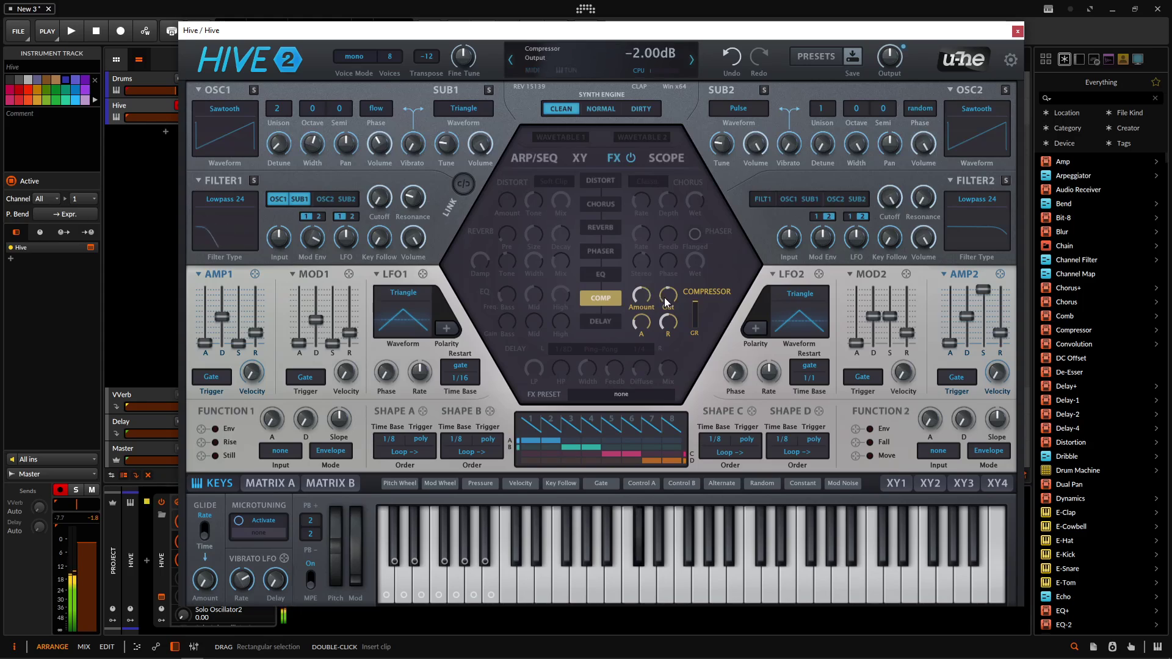
left_click_drag(647, 303, 647, 298)
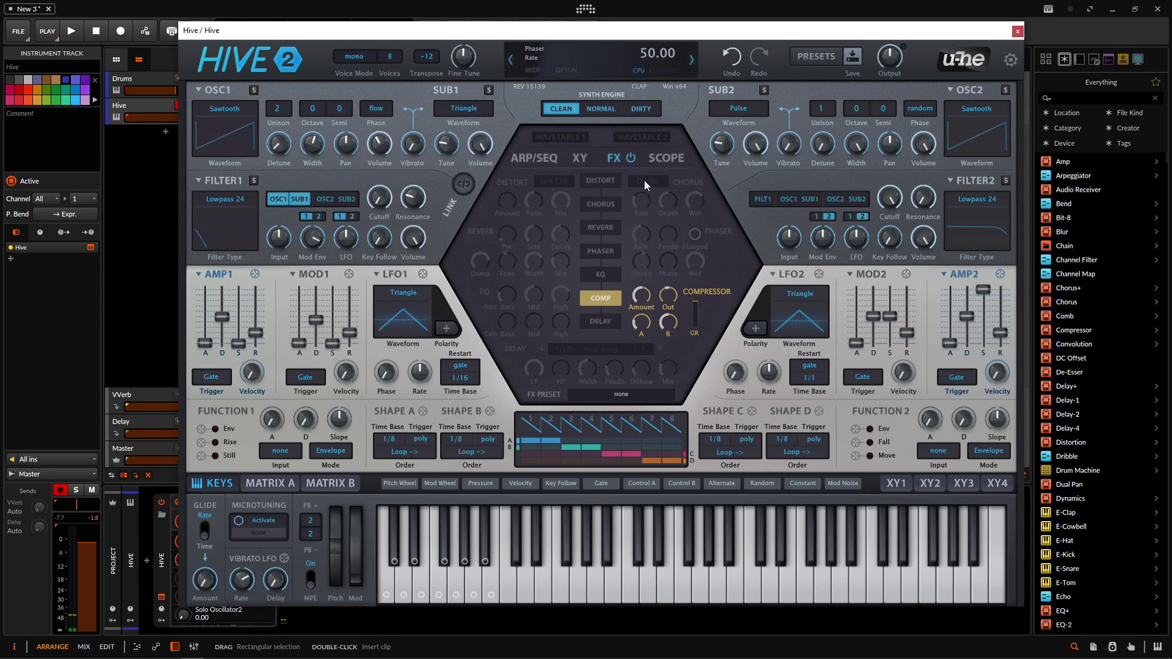
Step: Turn on Soft Clip distortion and raise its amount to about 8
left_click(610, 182)
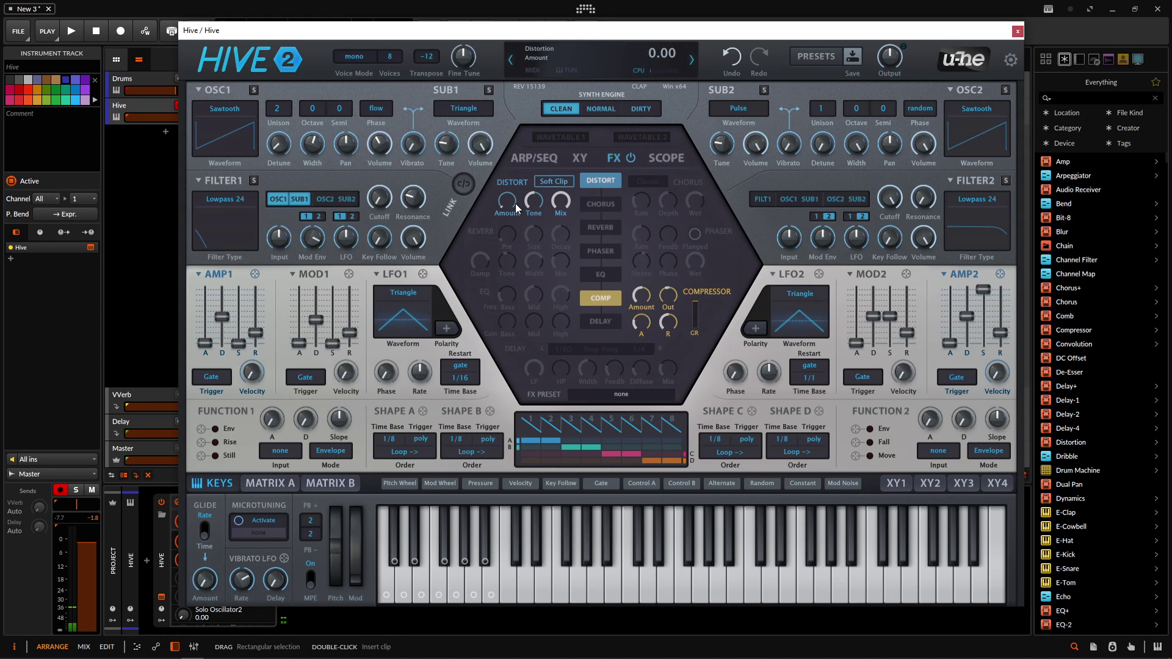
left_click_drag(516, 208, 514, 191)
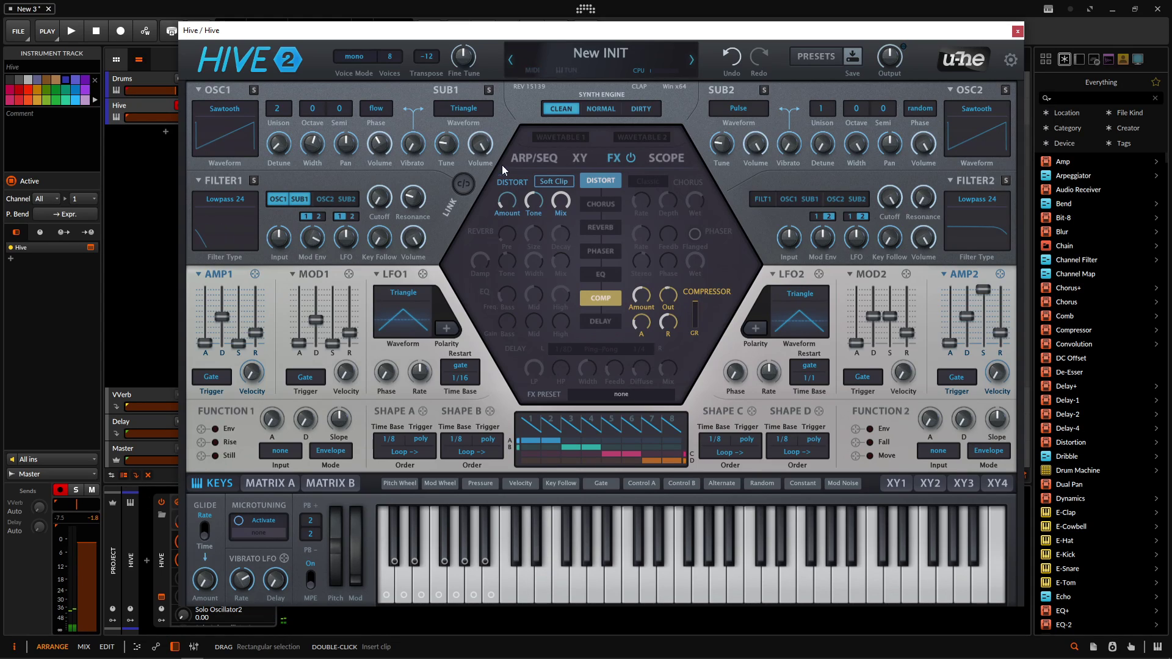
Step: Enable the EQ, boost high gain to 3.5 dB, and reset mid gain to 0 dB
left_click(608, 276)
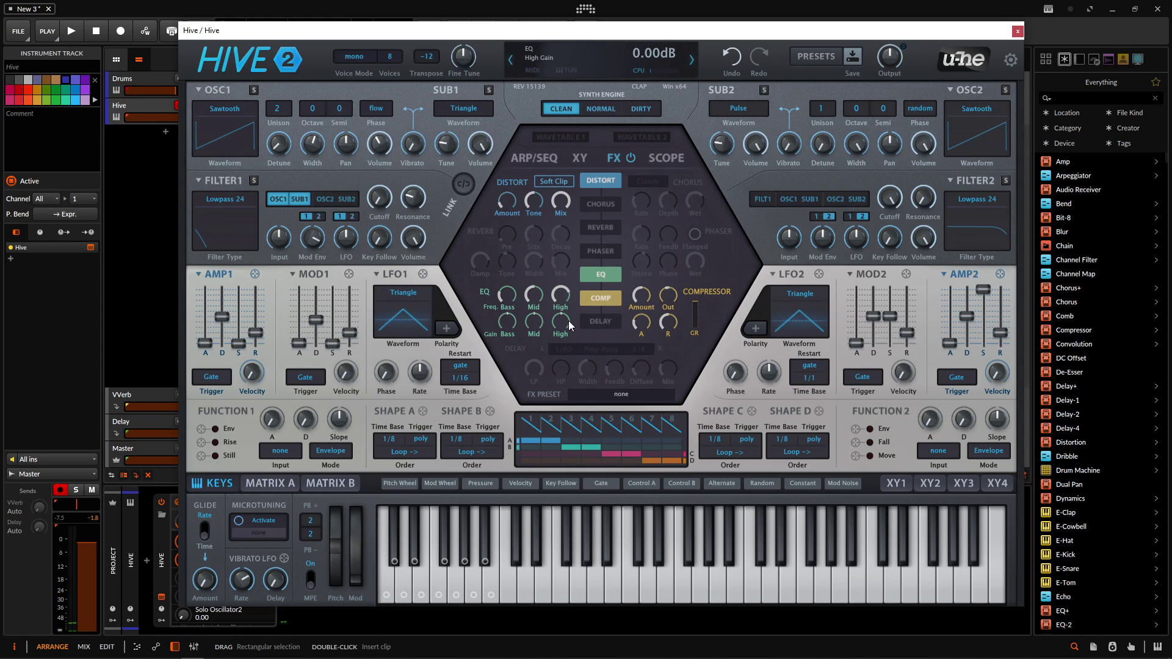
left_click_drag(570, 333, 565, 319)
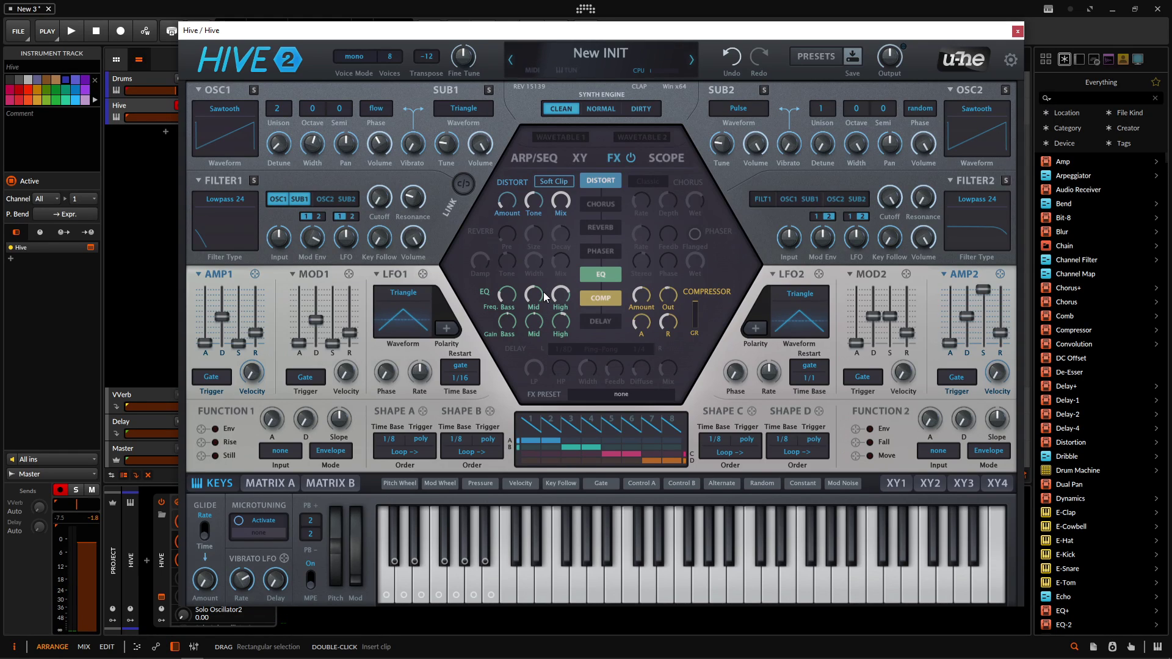
left_click_drag(536, 330, 541, 246)
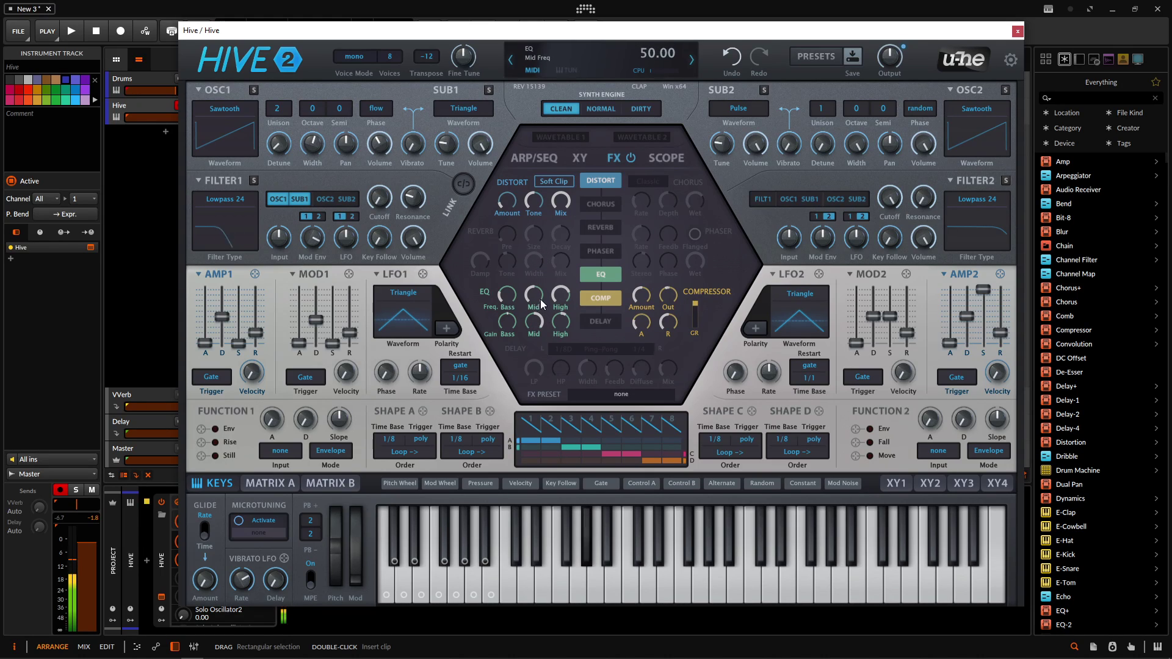
left_click_drag(541, 301, 533, 332)
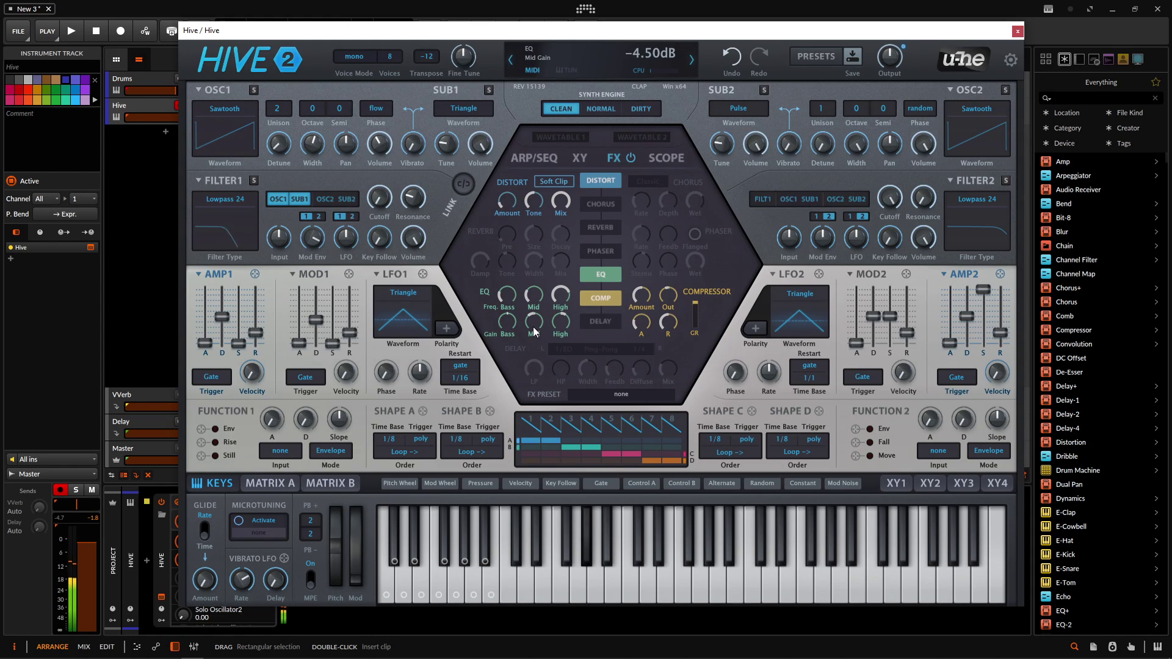
double_click(534, 327)
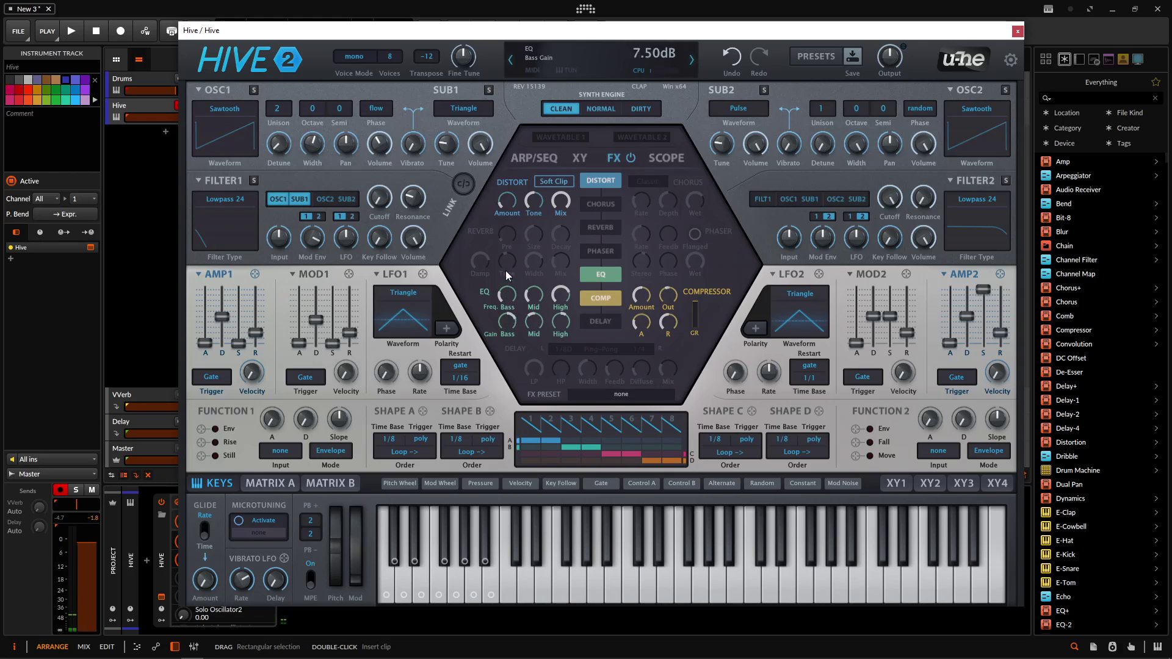
Step: Boost the EQ bass gain to about 4.5 dB and adjust the bass frequency
left_click_drag(507, 273, 514, 222)
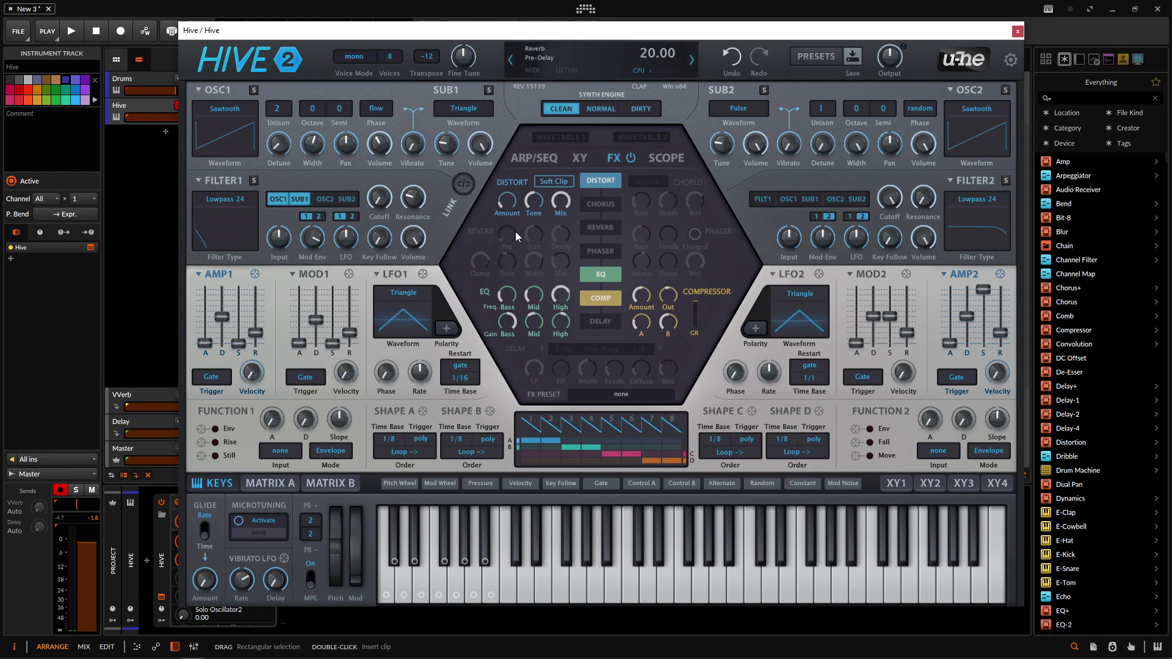
left_click_drag(505, 299, 503, 273)
left_click_drag(496, 320, 485, 273)
left_click_drag(513, 394, 507, 324)
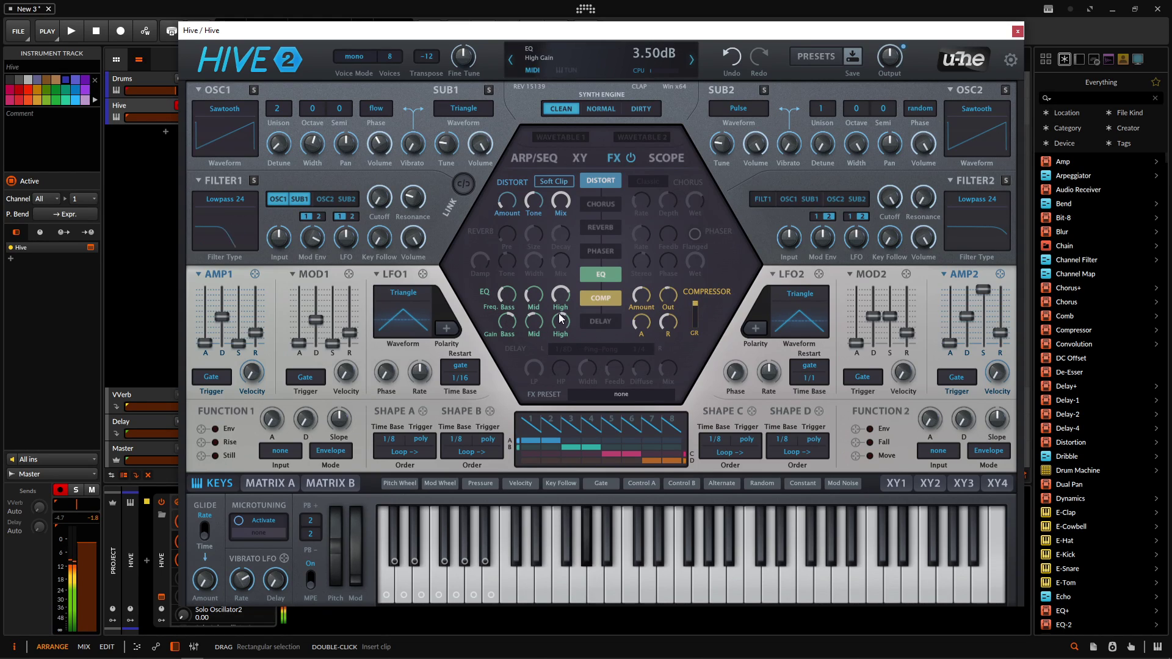
Step: Settle EQ bass gain at 3.5 dB and trim the amp envelope decay to about 40
scroll(510, 326, "down", 8)
scroll(511, 327, "up", 6)
scroll(512, 333, "down", 1)
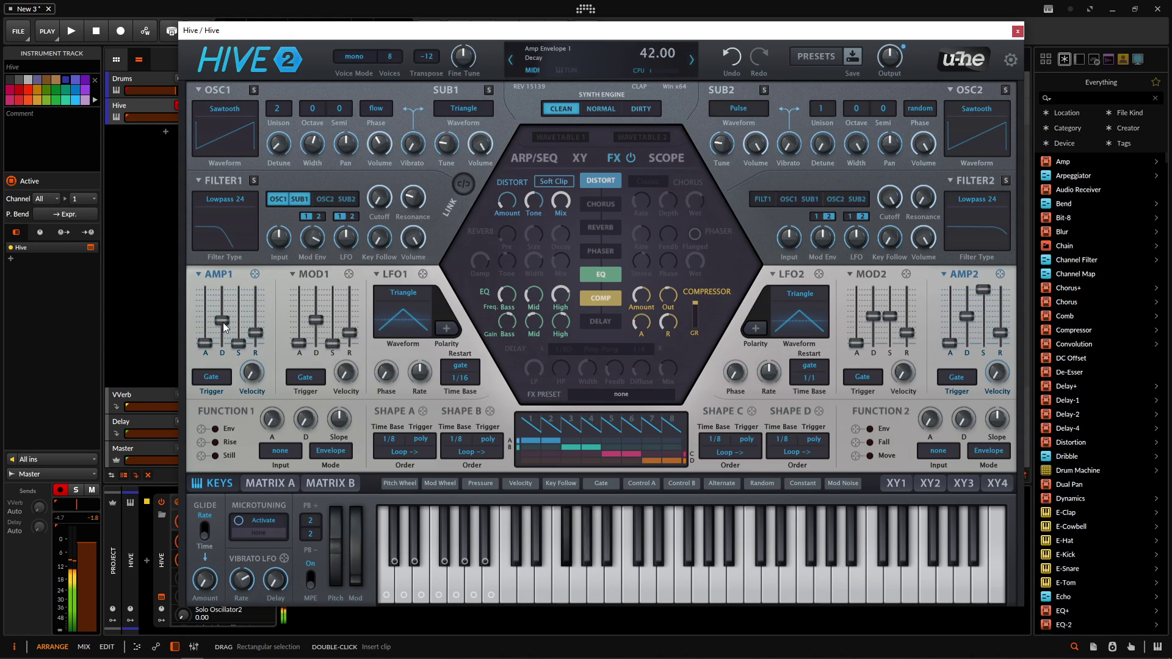
scroll(225, 328, "down", 2)
scroll(225, 328, "down", 1)
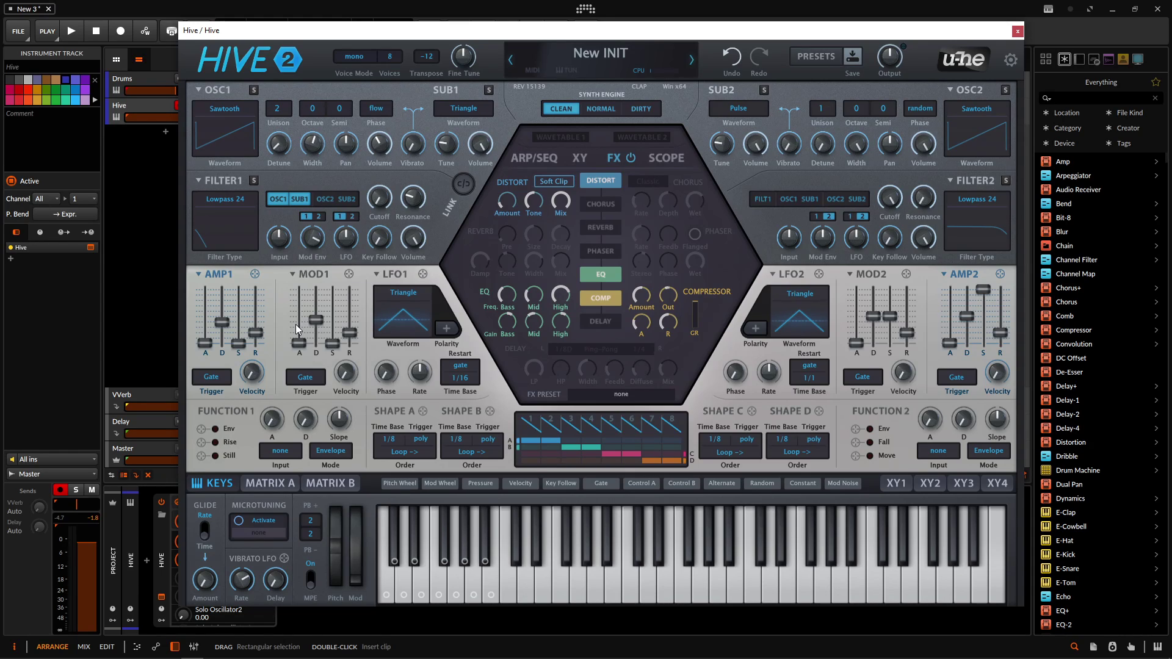
Step: Enable reverb with decay around 6 and a mix of about 12–16
left_click(600, 227)
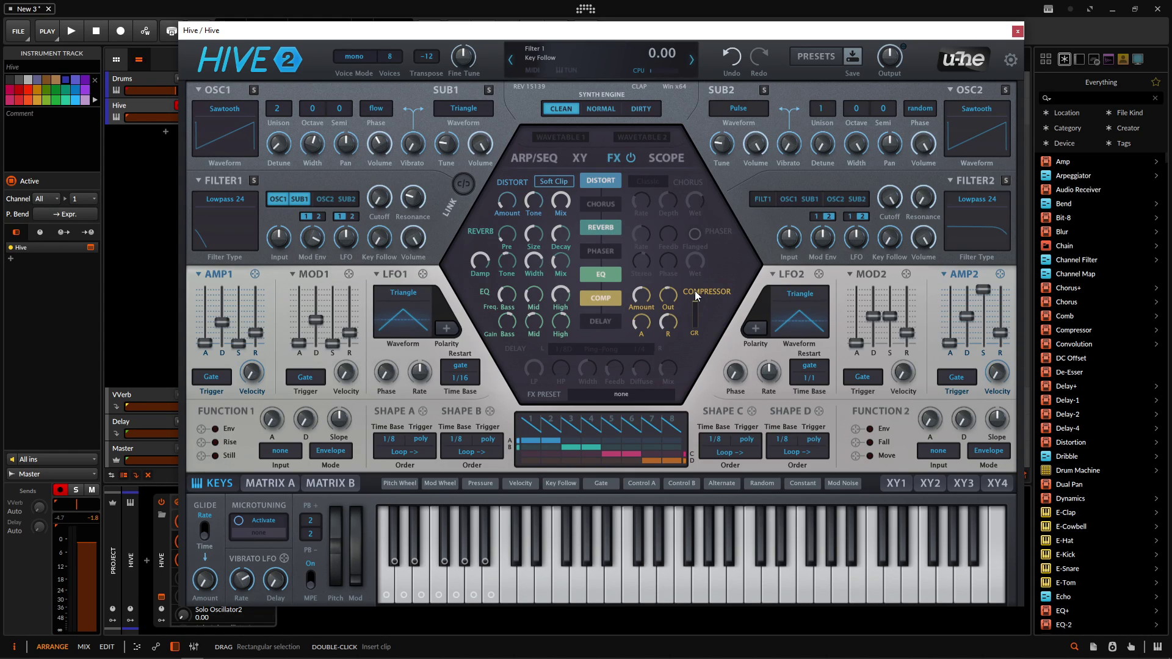
mouse_move(672, 288)
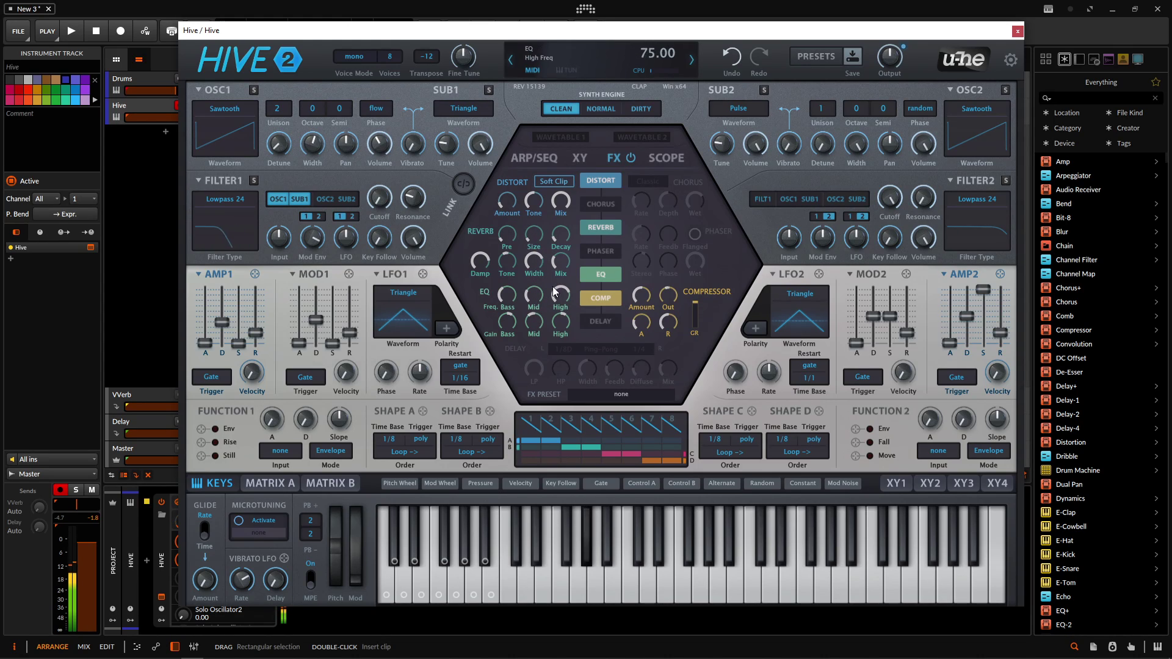
scroll(562, 249, "down", 1)
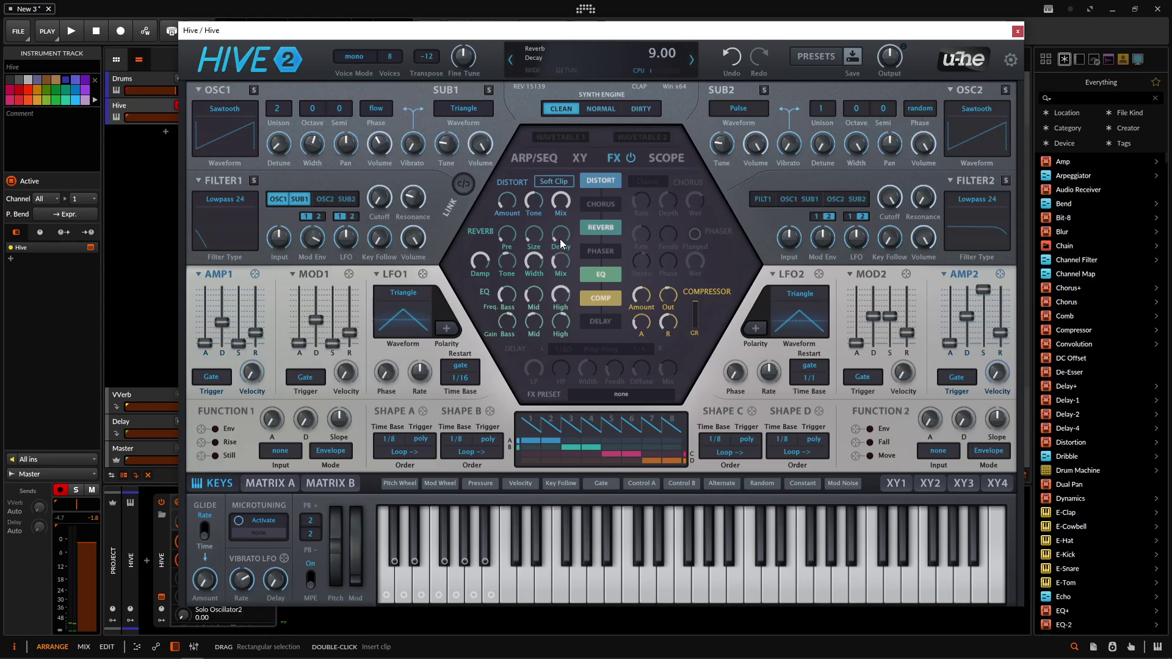
scroll(563, 241, "down", 3)
scroll(561, 262, "up", 4)
scroll(565, 263, "down", 2)
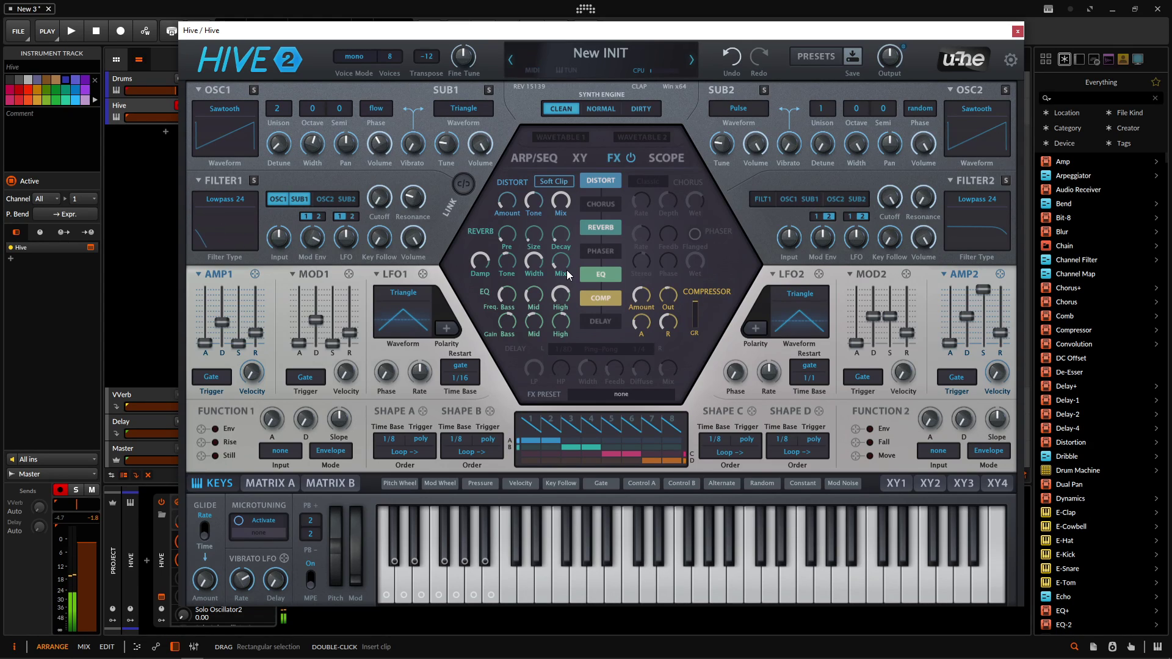
left_click(568, 274)
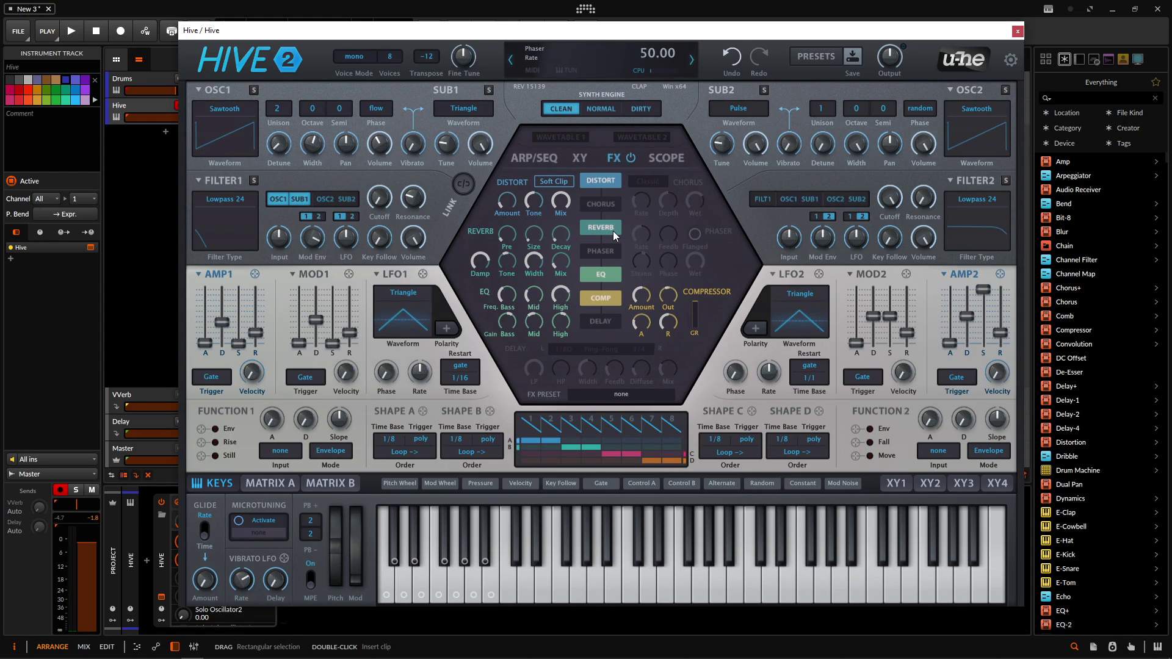
left_click(608, 233)
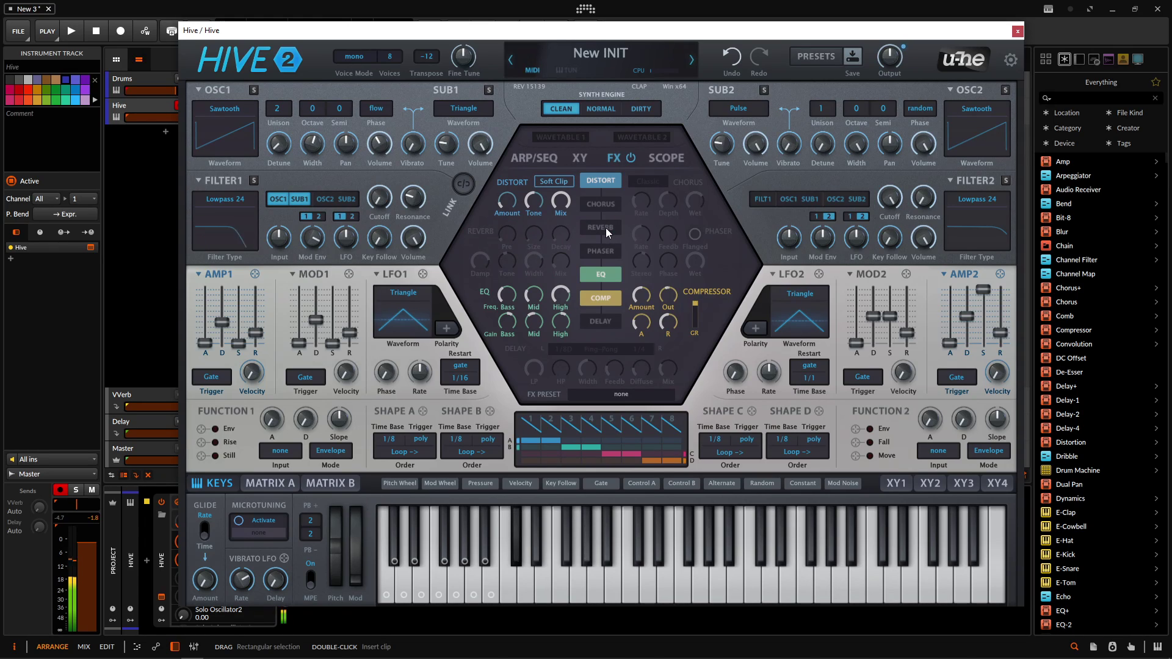
left_click(605, 230)
left_click(605, 230)
left_click(605, 231)
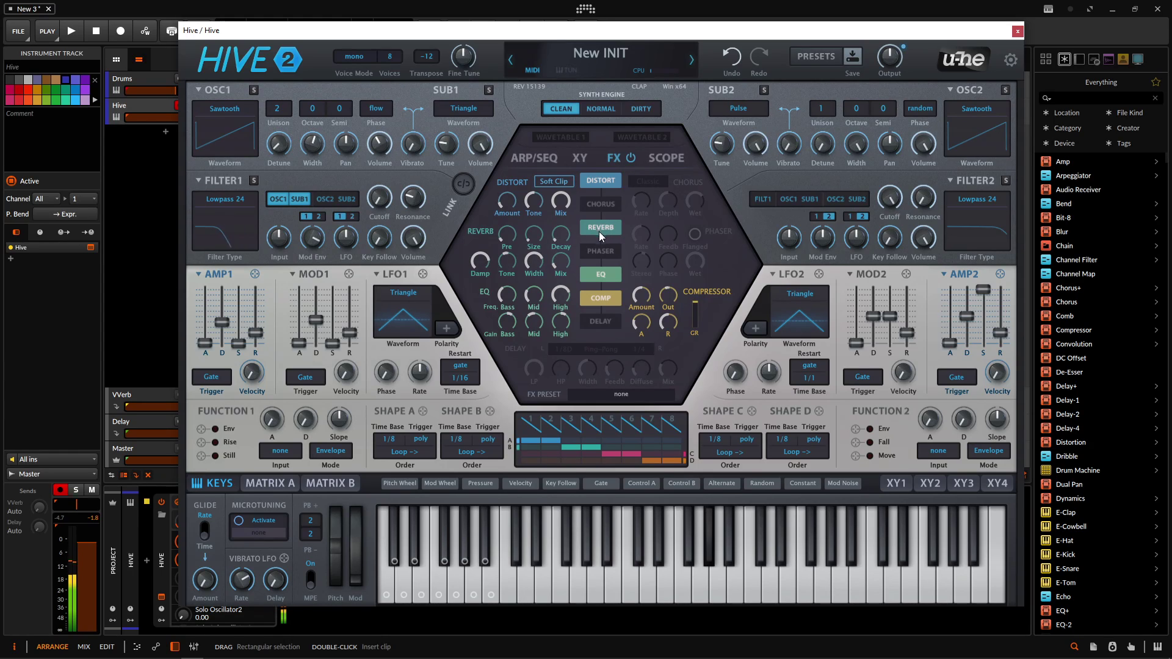
mouse_move(567, 267)
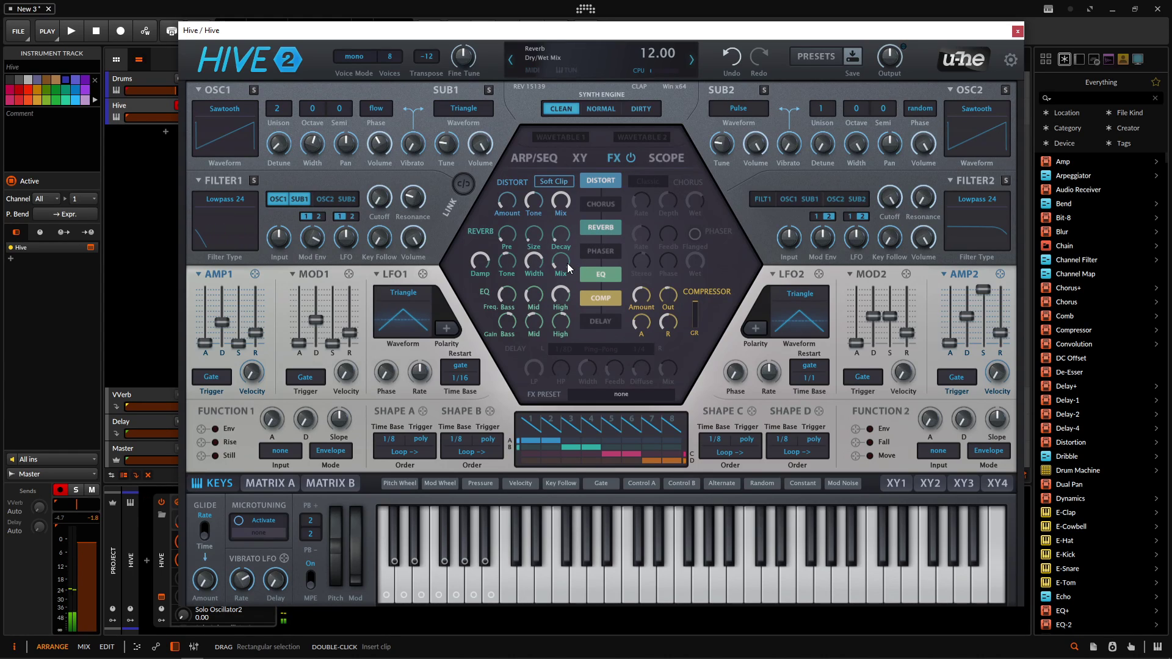
Step: Turn on the Classic chorus and slow its rate to about 19
left_click(599, 208)
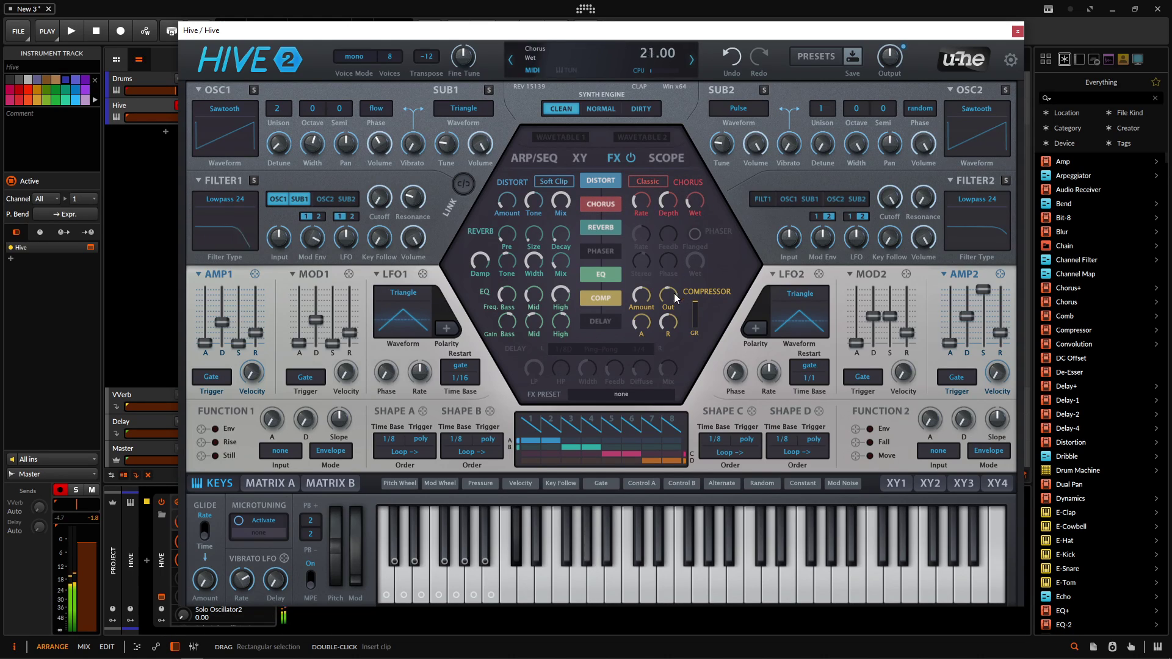
left_click_drag(641, 202, 643, 227)
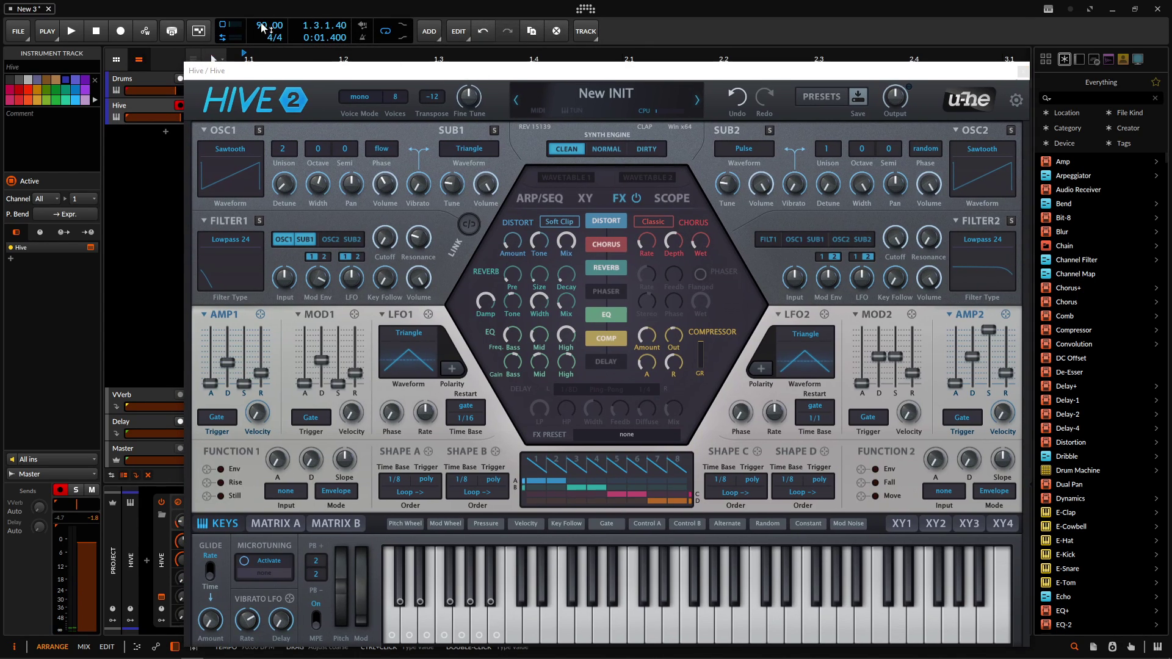
Step: Set the project tempo to 134 BPM and play the bass with the drums
mouse_move(261, 27)
left_mouse_down()
mouse_move(261, 10)
mouse_move(267, 27)
left_mouse_up()
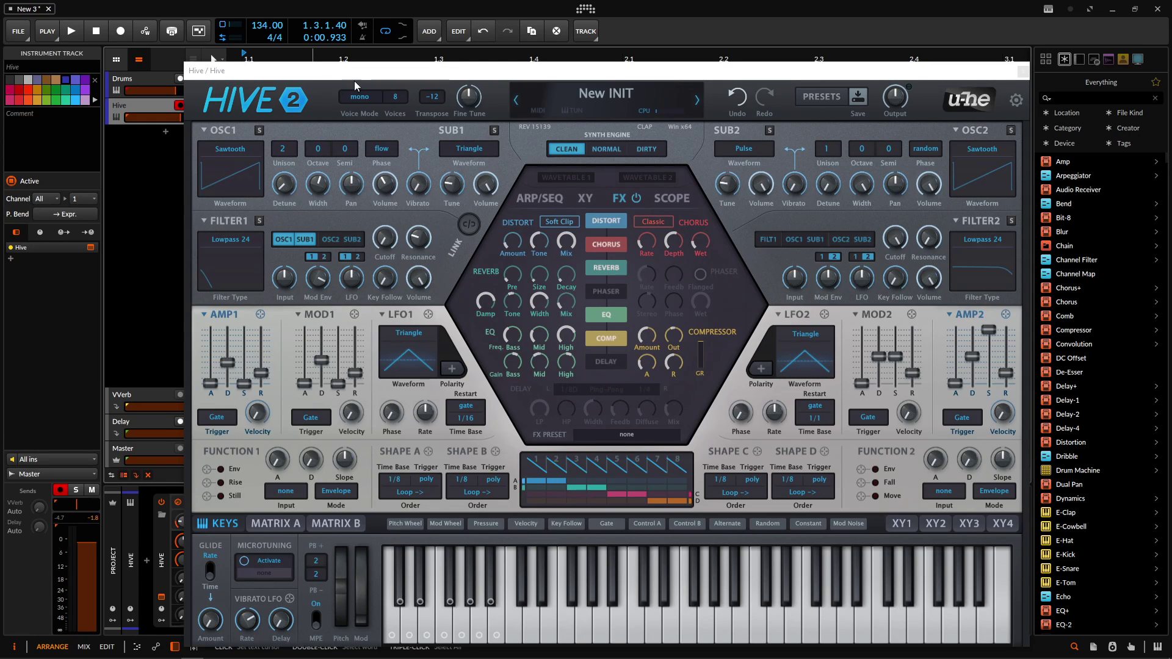
left_click_drag(640, 77, 649, 49)
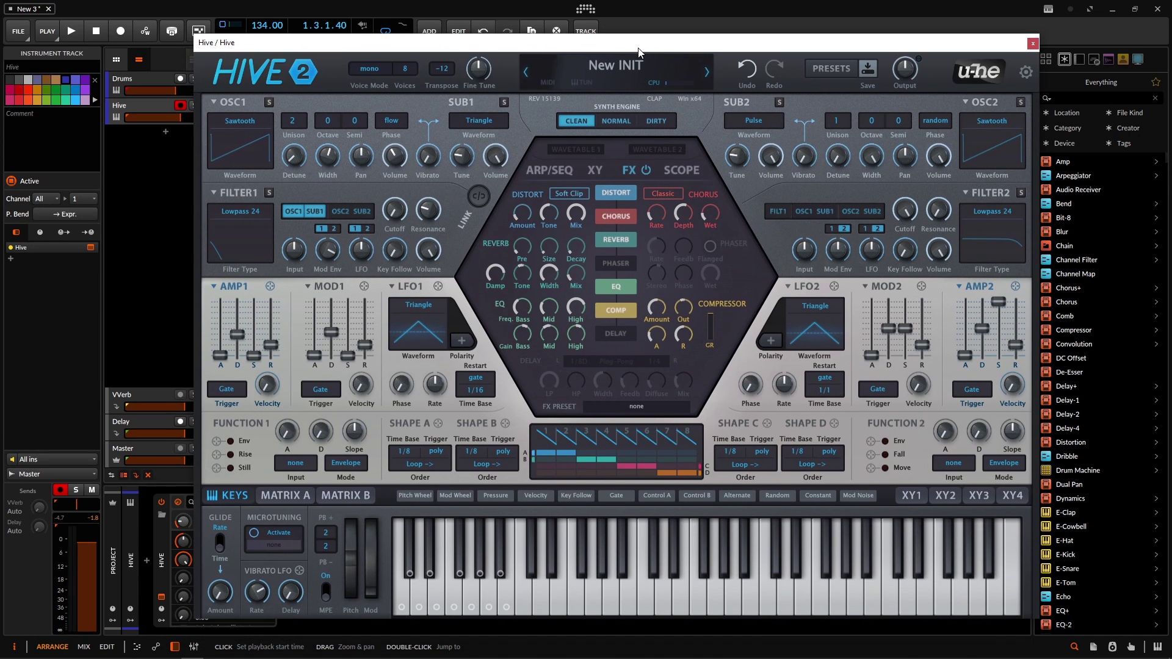
left_click_drag(639, 48, 662, 157)
left_click_drag(176, 91, 177, 90)
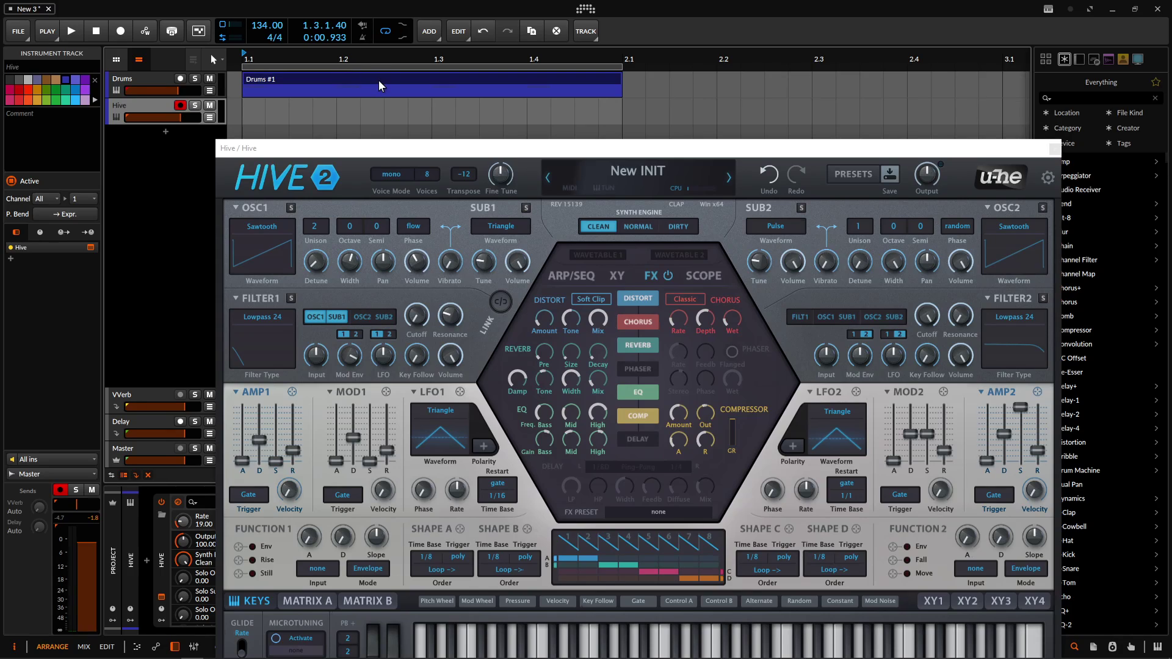
key("space")
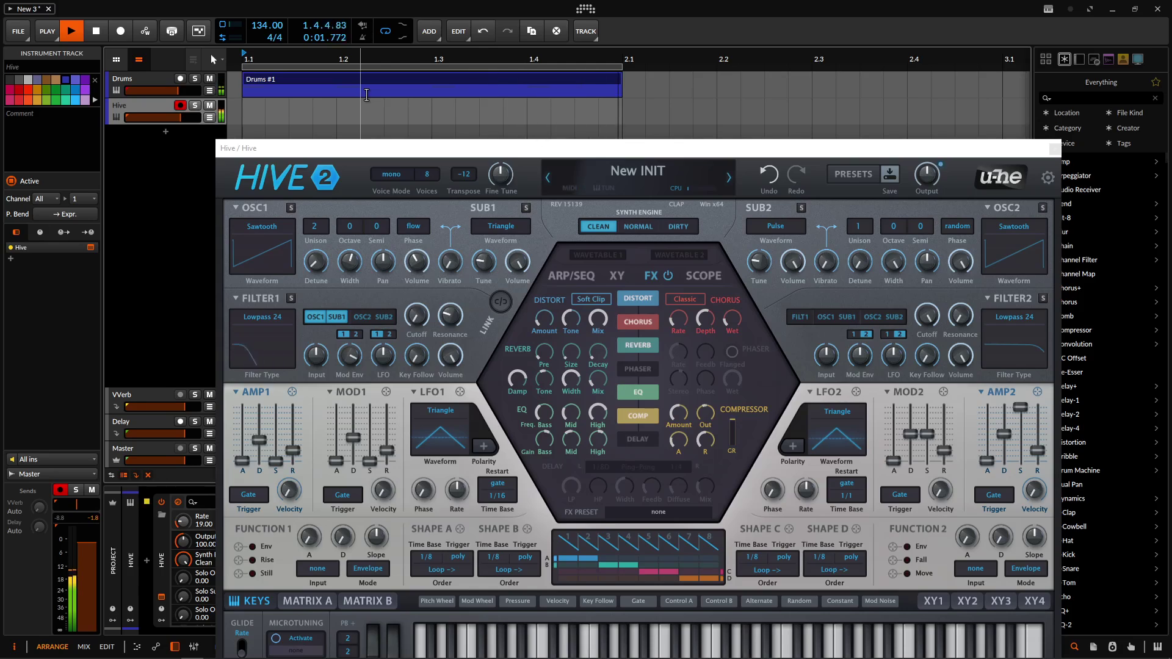
key("space")
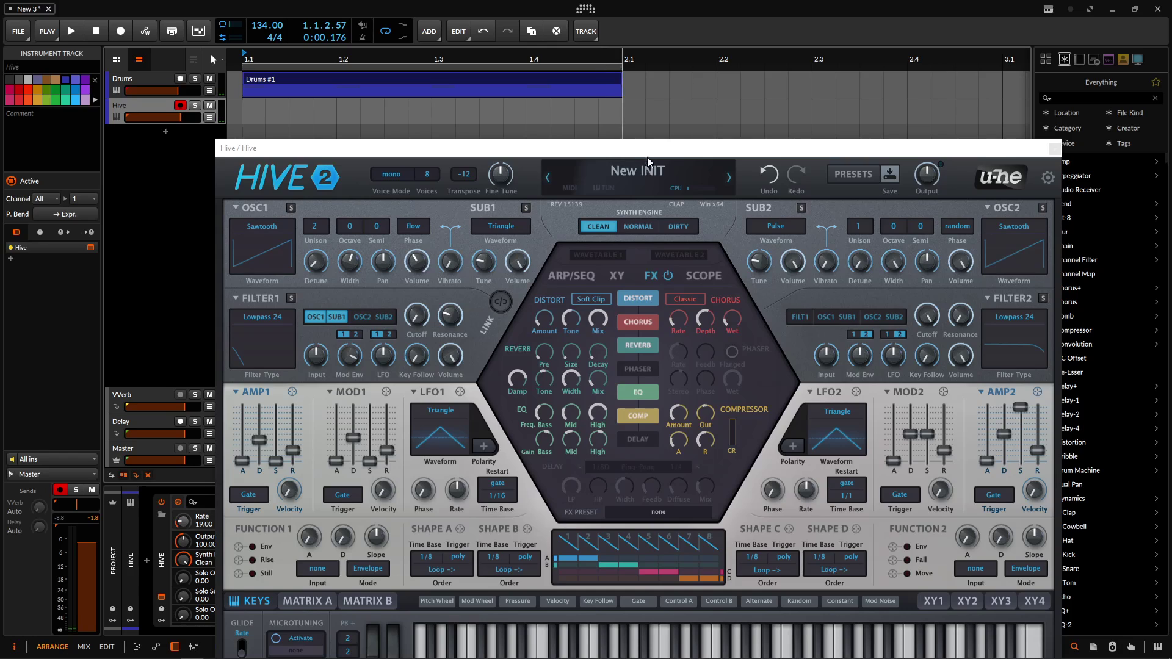
Step: Bring up Hive's ARP/SEQ arpeggiator page, with its time base at 1/8
left_click_drag(648, 156, 624, 52)
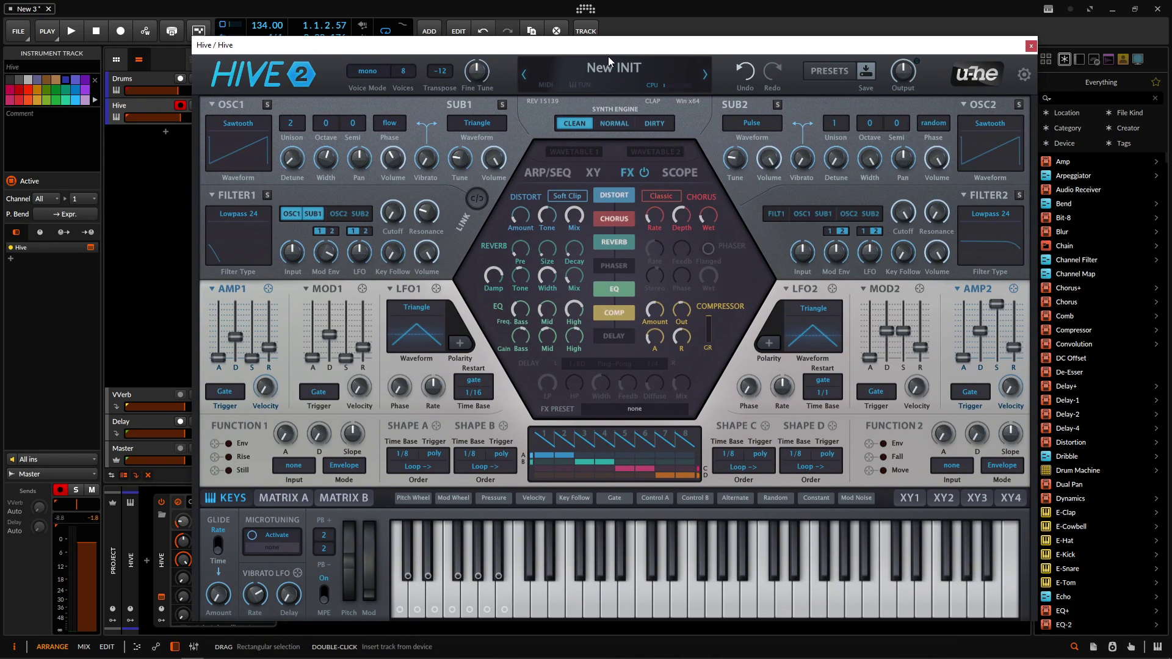
left_click(591, 173)
left_click(549, 174)
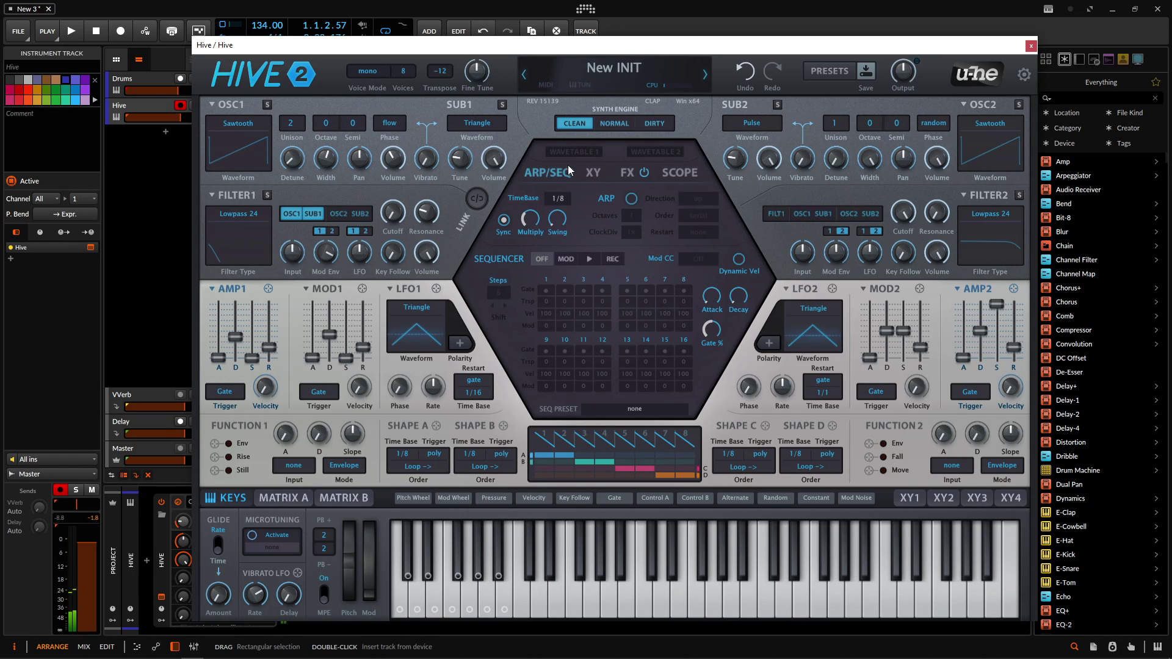
Step: Enable the arpeggiator over 2 octaves at a 1/16 time base, playing along with the drums
left_click(632, 199)
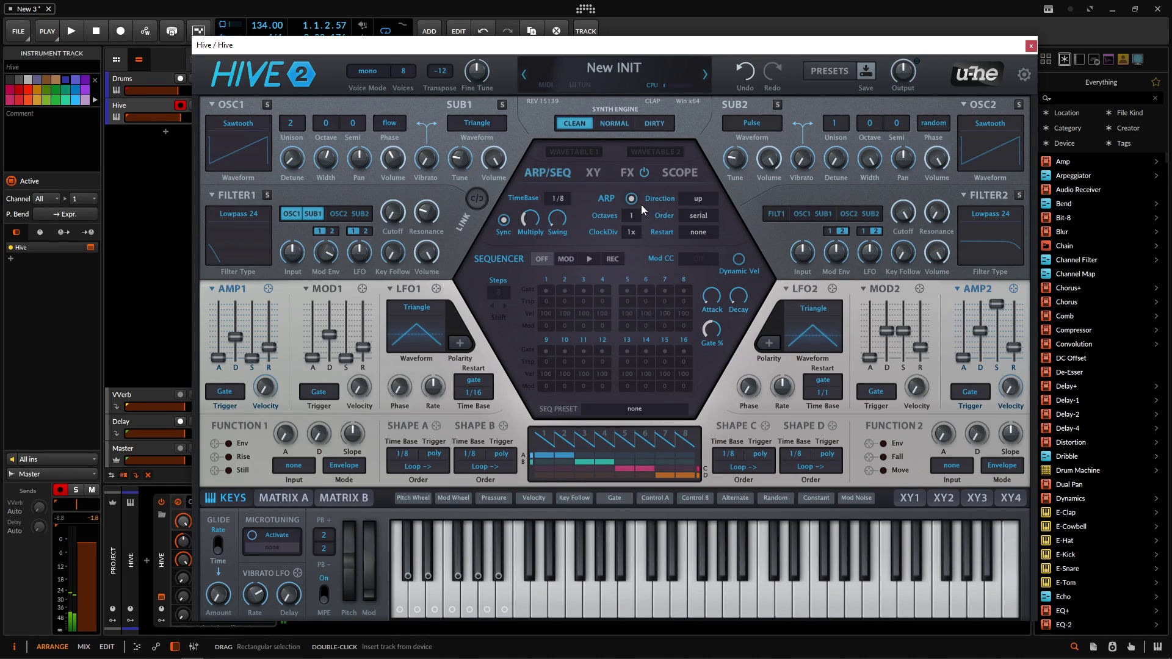
key("space")
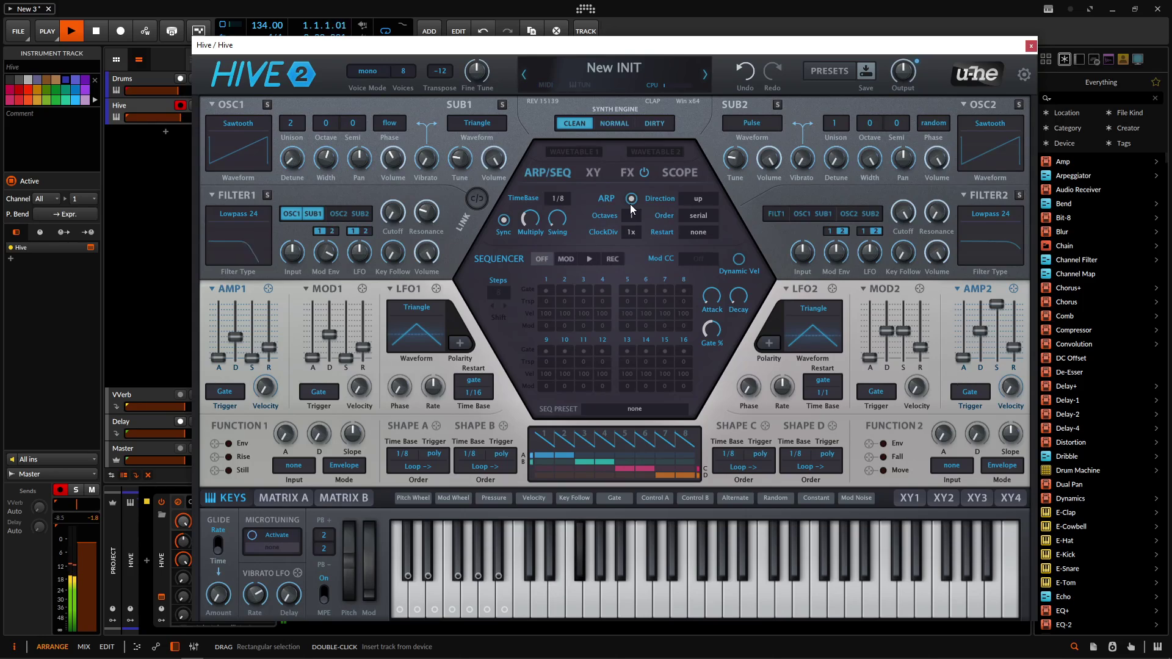
key("space")
left_click_drag(632, 211, 648, 229)
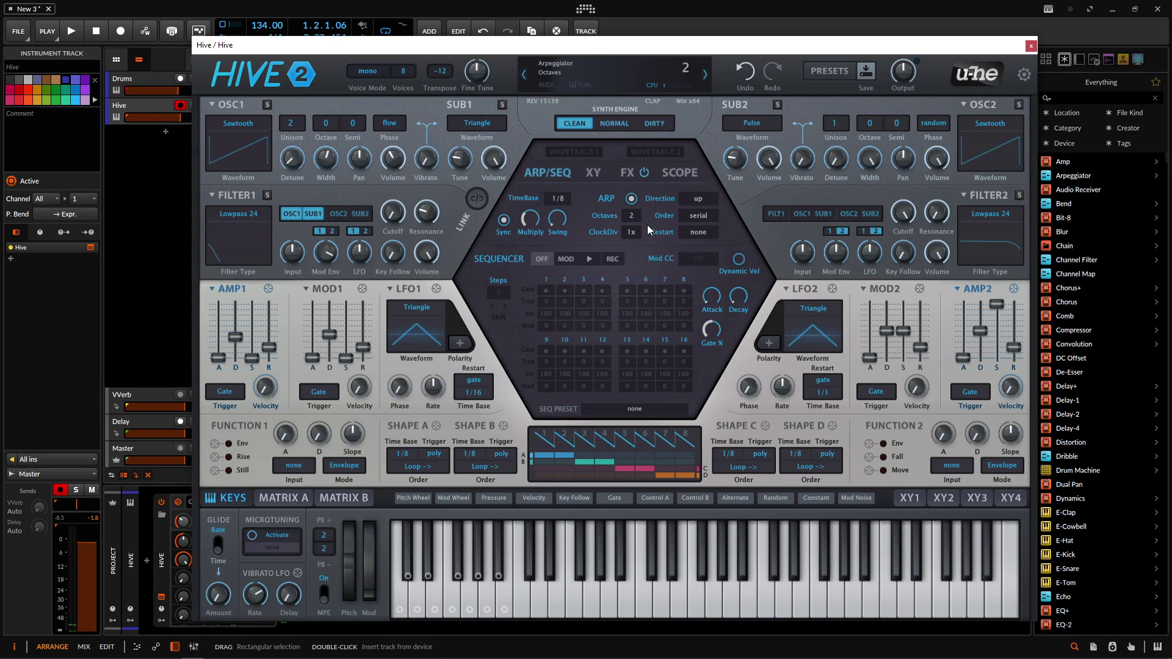
key("space")
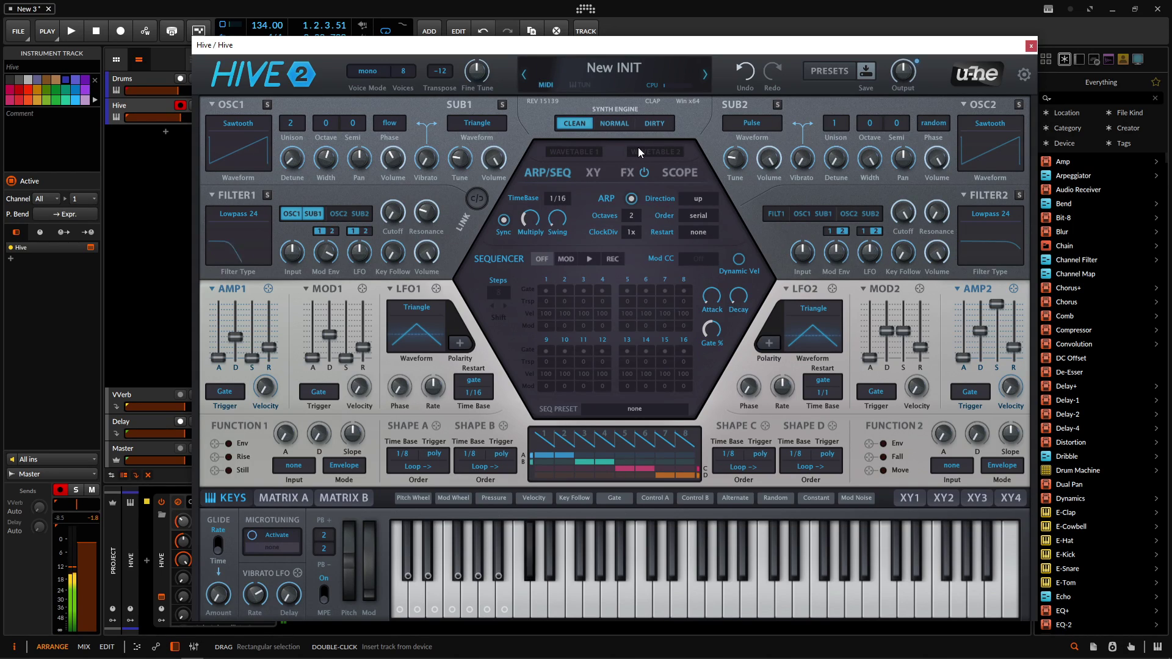
Step: Compare the Dirty and Clean synth engines and raise Filter 1 resonance to 46
left_click(658, 124)
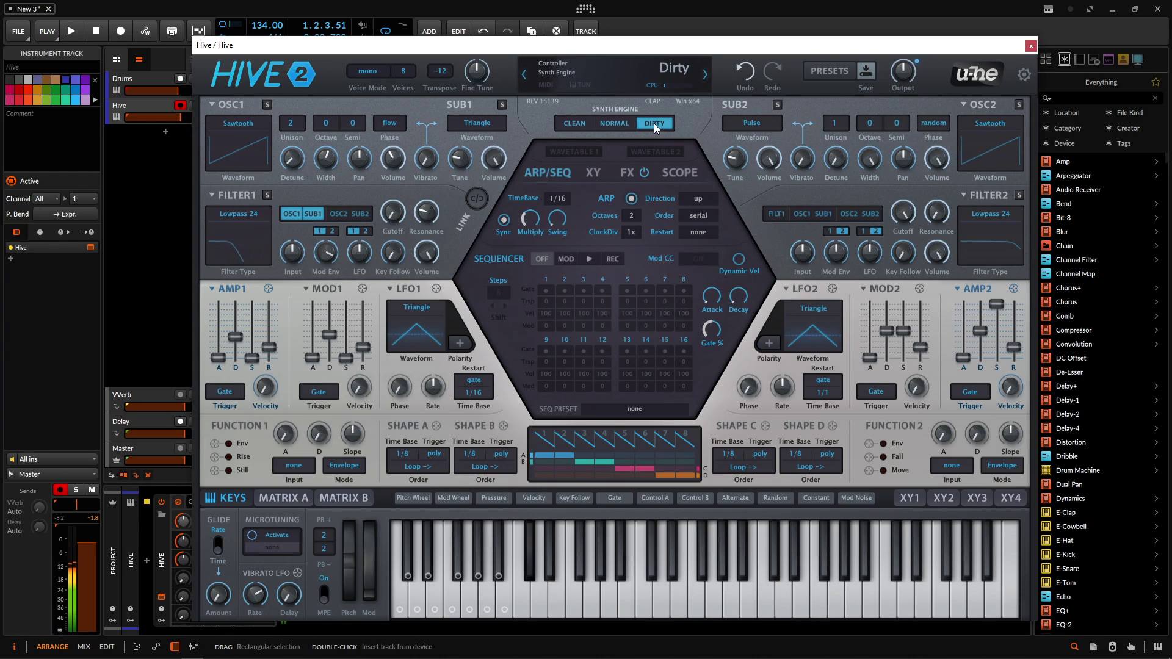
left_click(585, 126)
left_click(654, 128)
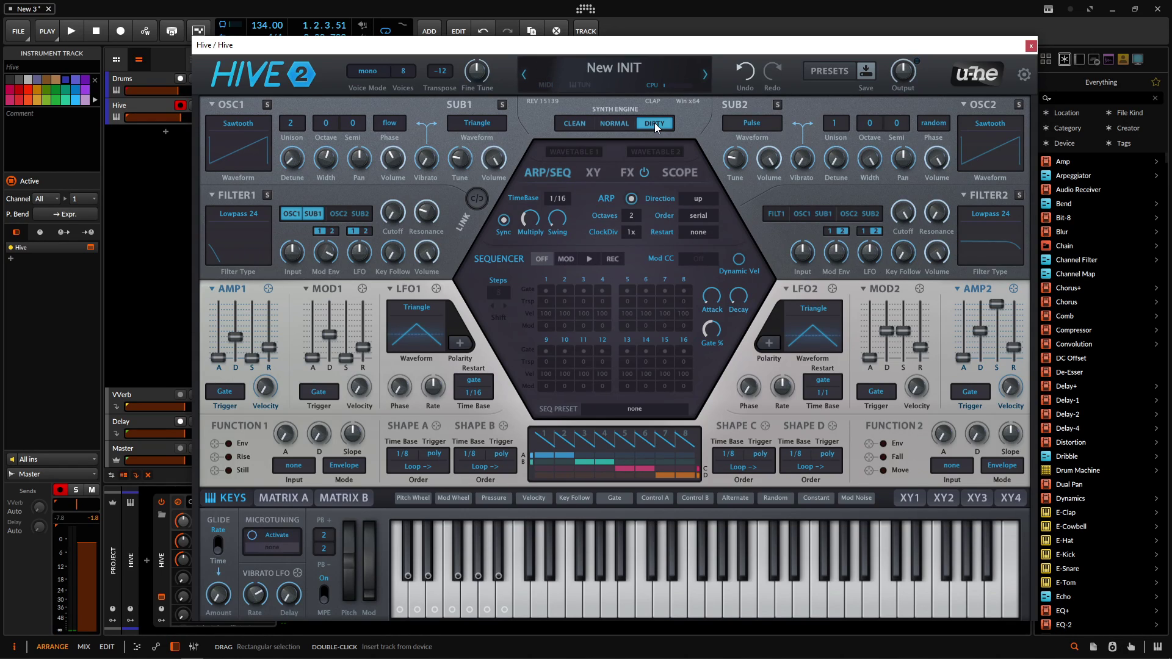
left_click_drag(428, 221, 435, 150)
Step: Audition the Clean, Dirty and Normal synth engines, settling on Clean
left_click(577, 124)
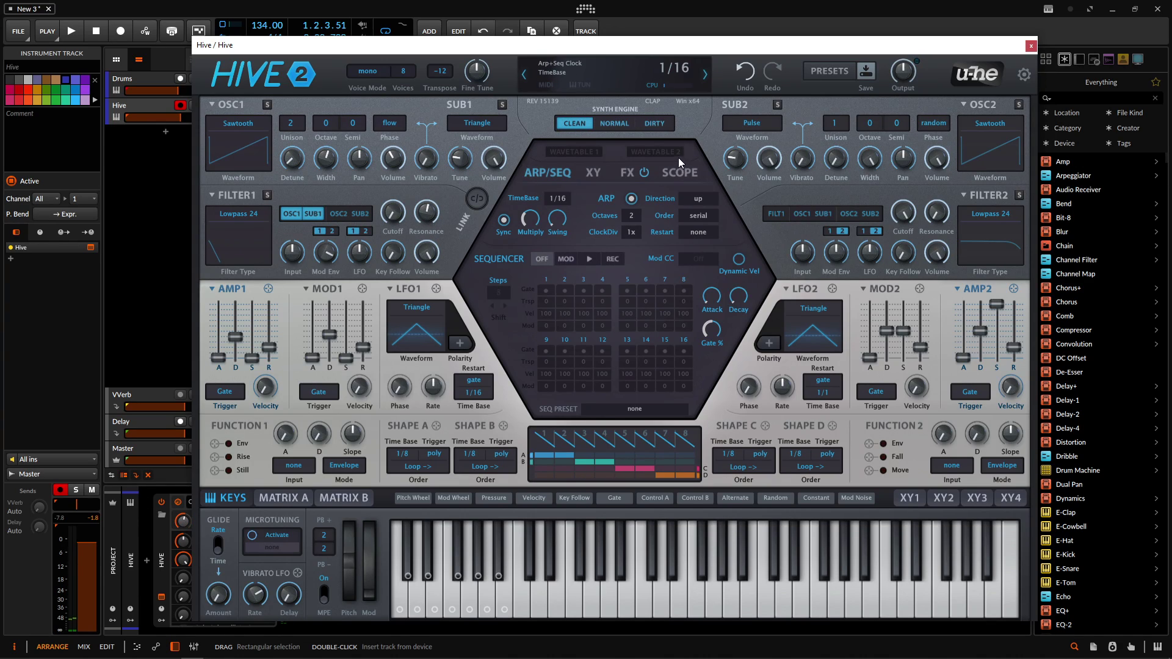
left_click(652, 125)
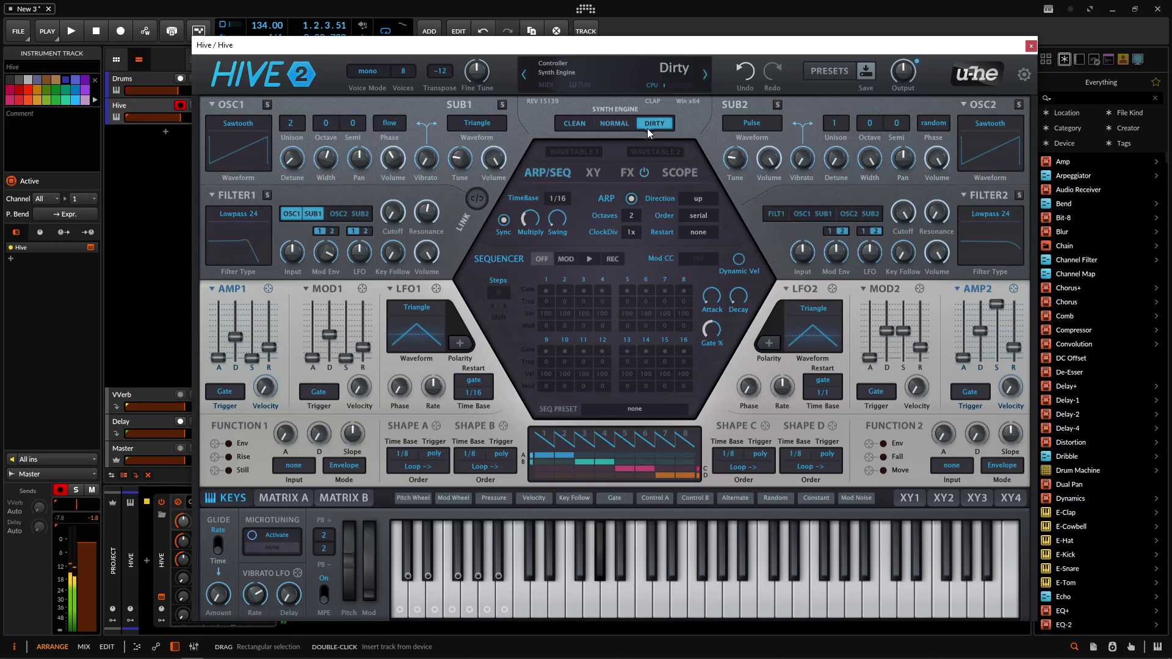
left_click(576, 127)
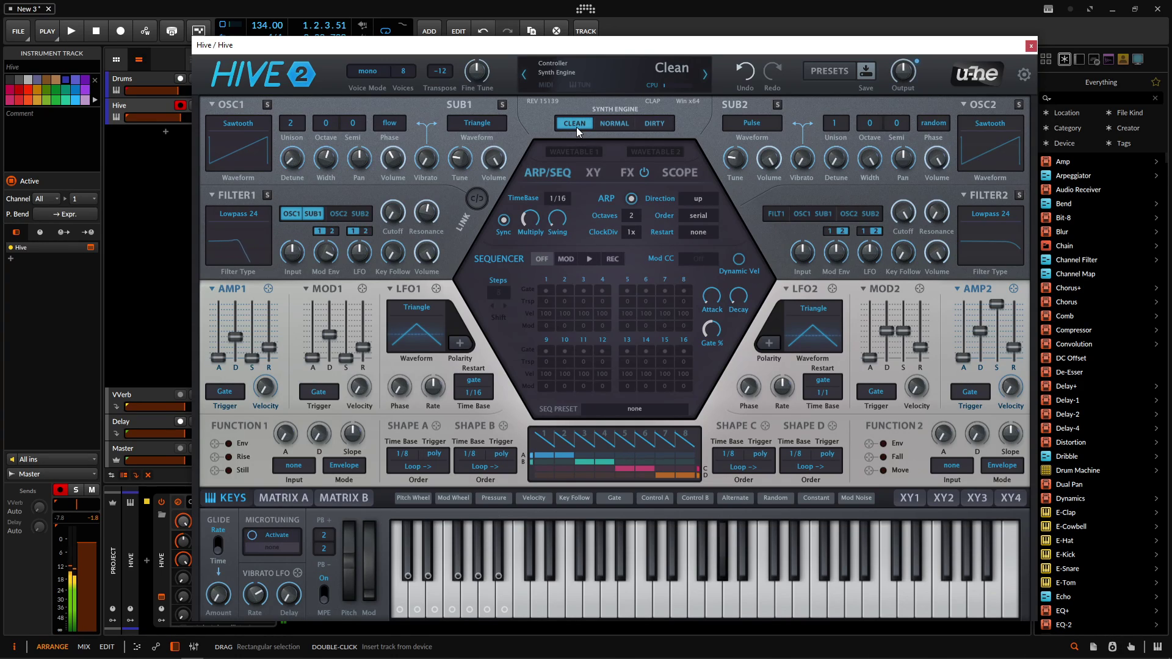
left_click(619, 128)
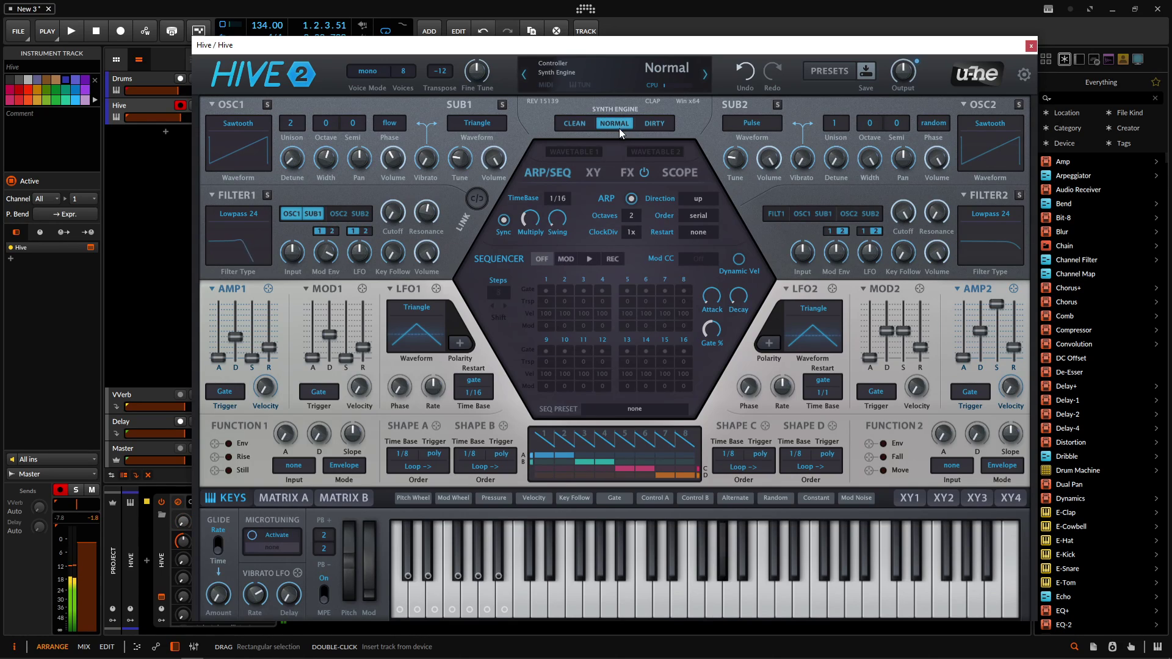
left_click(578, 126)
left_click(653, 126)
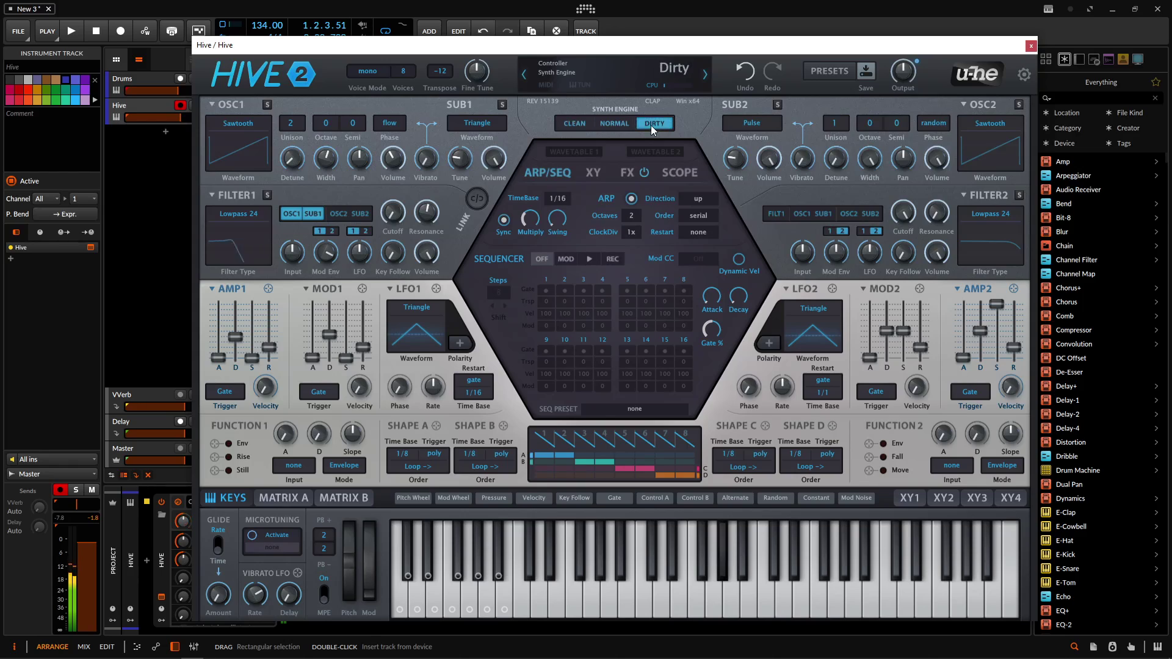
left_click(576, 124)
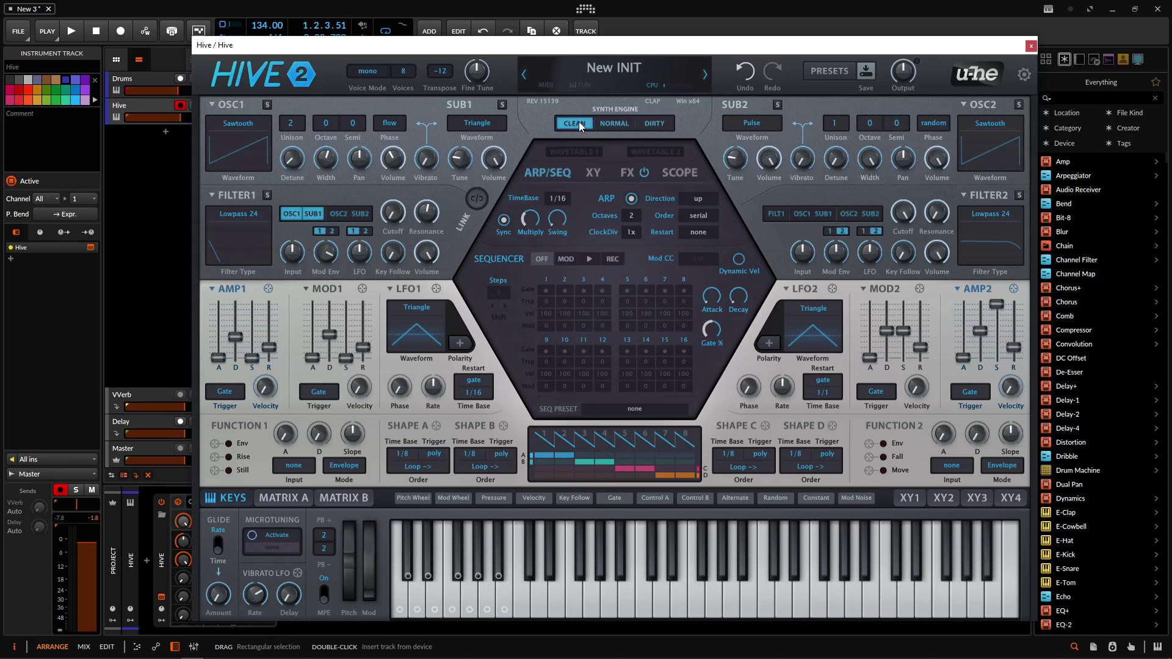
left_click(580, 126)
Step: Switch the arpeggiator off and raise sustain to about 36 on amp envelope 1 and 41 on mod envelope 1
left_click(632, 200)
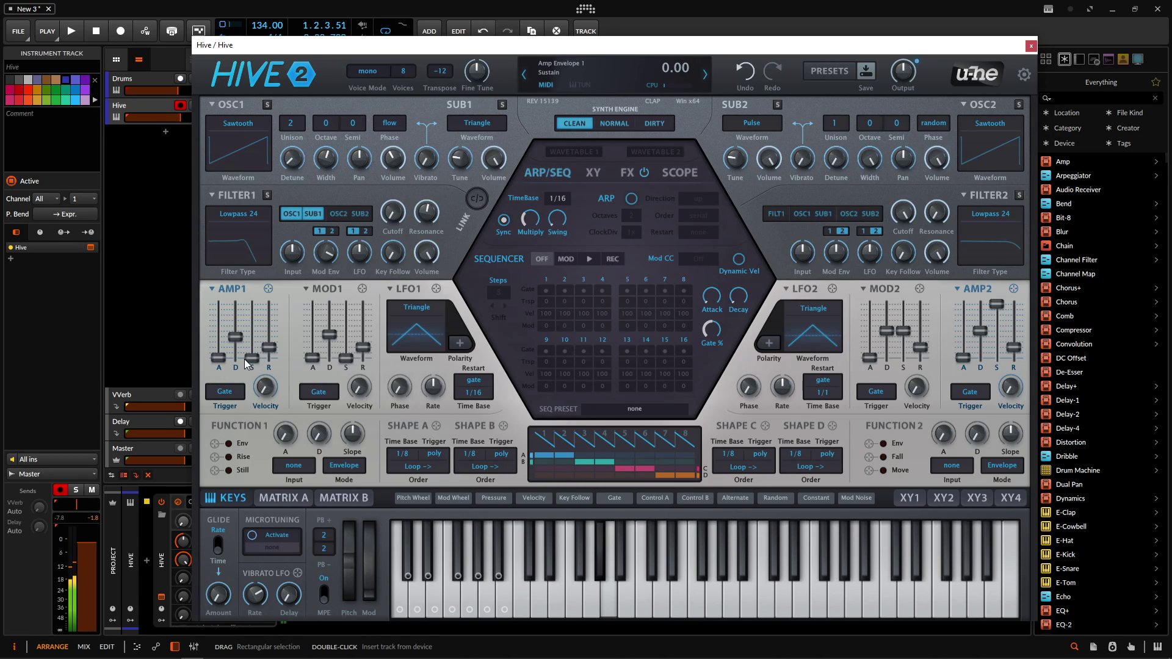
left_click_drag(246, 362, 250, 342)
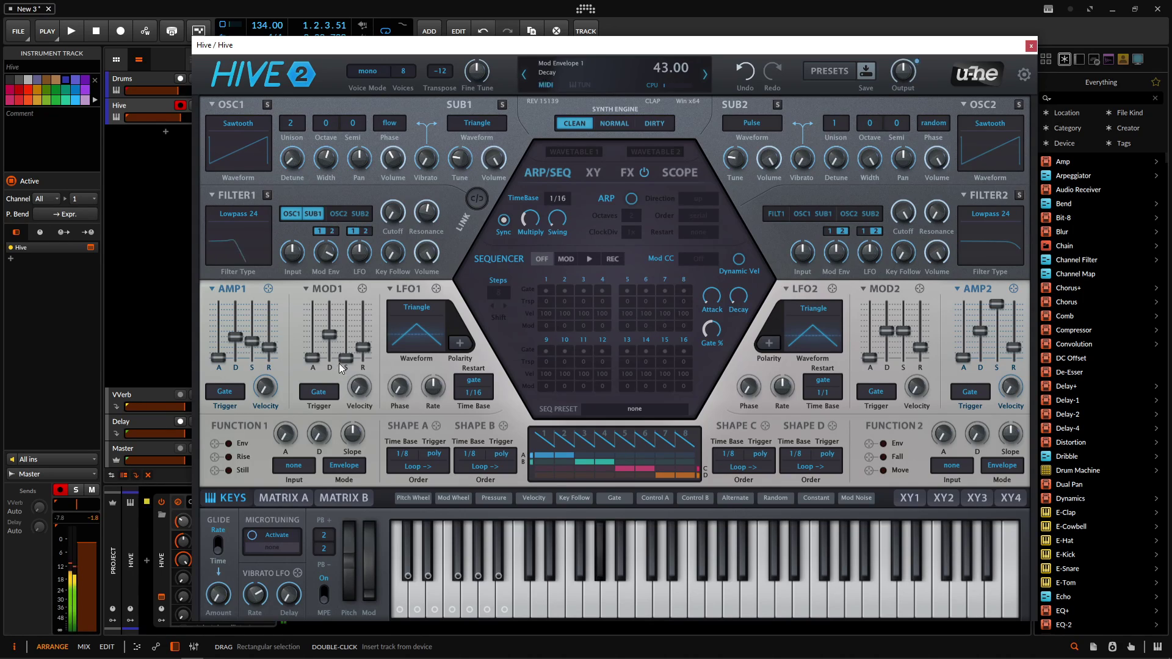
left_click_drag(347, 359, 353, 331)
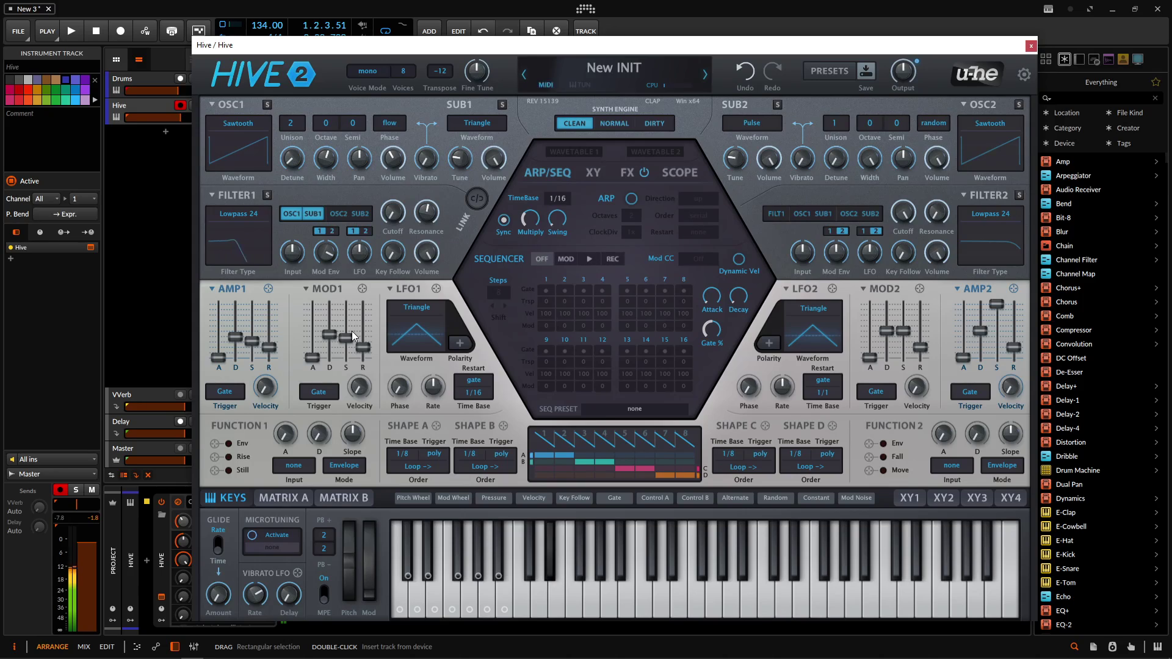
left_click_drag(346, 342, 343, 343)
left_click_drag(252, 342, 254, 339)
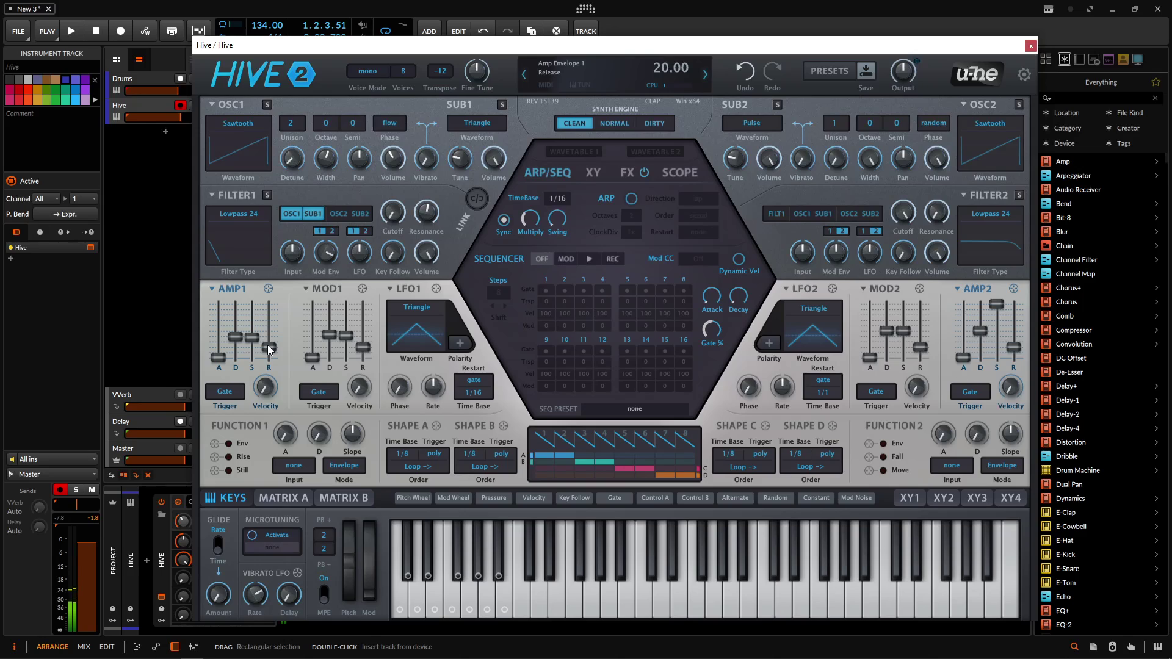
Step: Lengthen the release of both amp envelope 1 and mod envelope 1
left_click_drag(269, 346, 269, 343)
mouse_move(362, 351)
left_click_drag(365, 344, 368, 344)
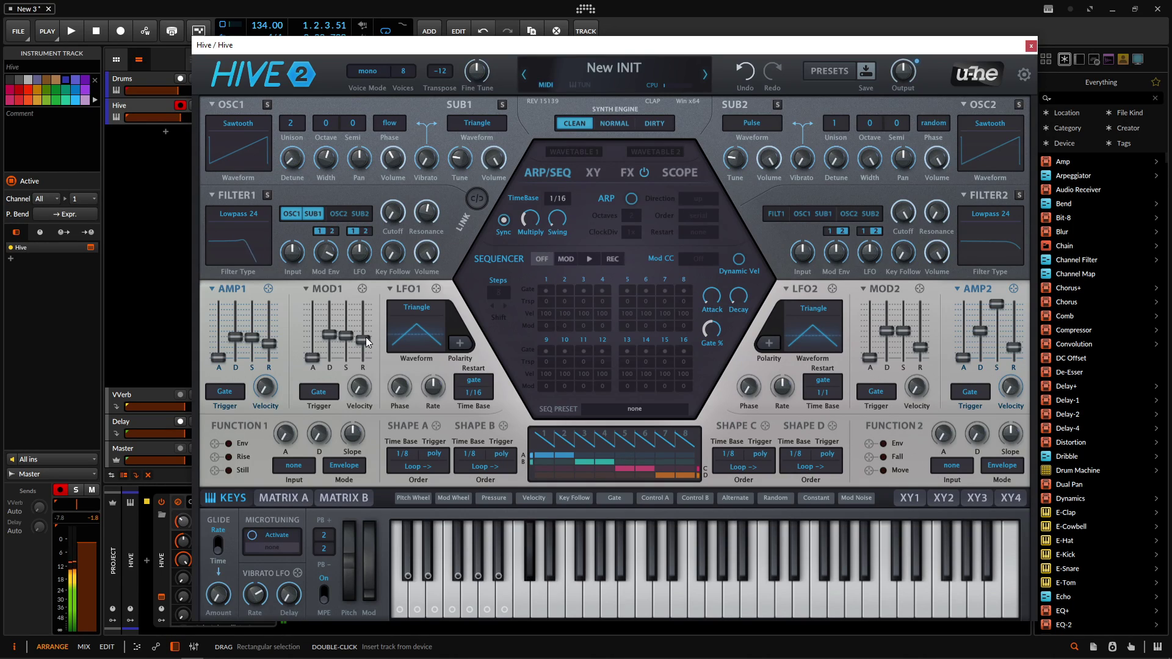
Step: Bring amp envelope 1 attack down to 0.00 so notes start instantly
mouse_move(220, 359)
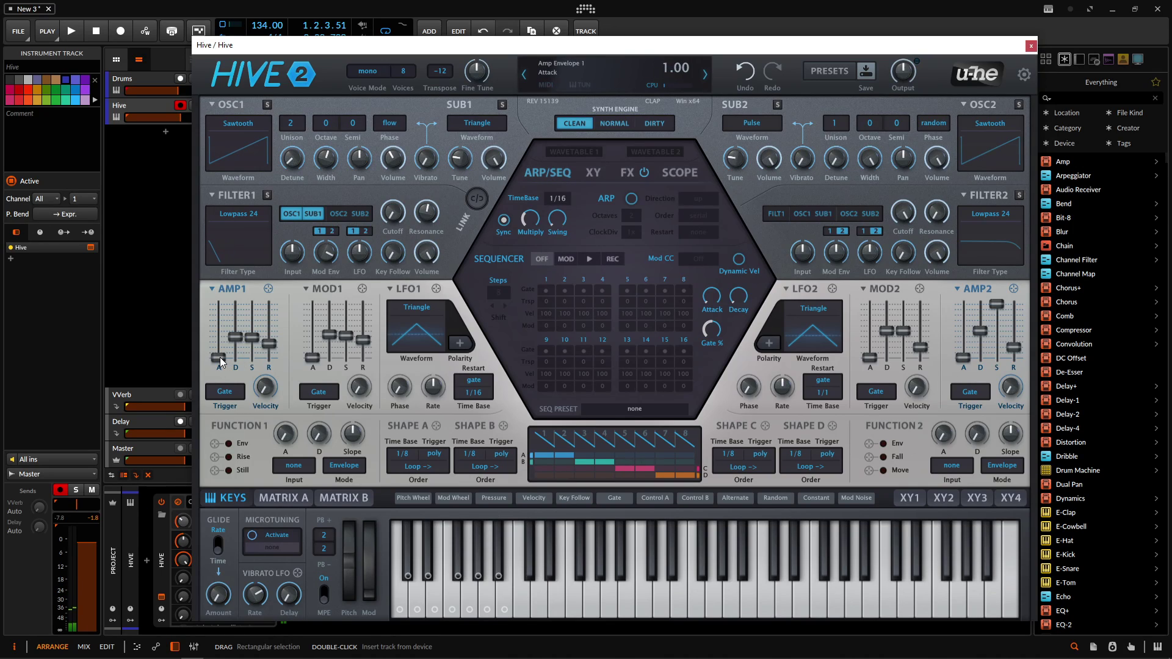
left_click_drag(221, 361, 217, 364)
left_click_drag(220, 365, 221, 365)
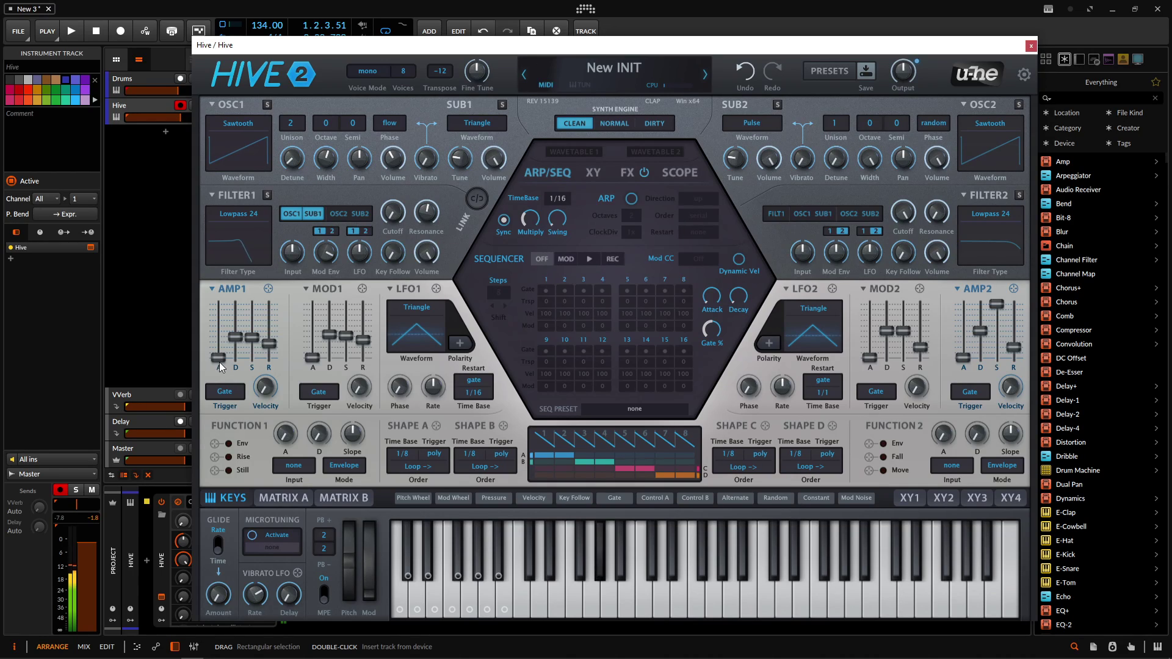
left_click_drag(221, 364, 218, 387)
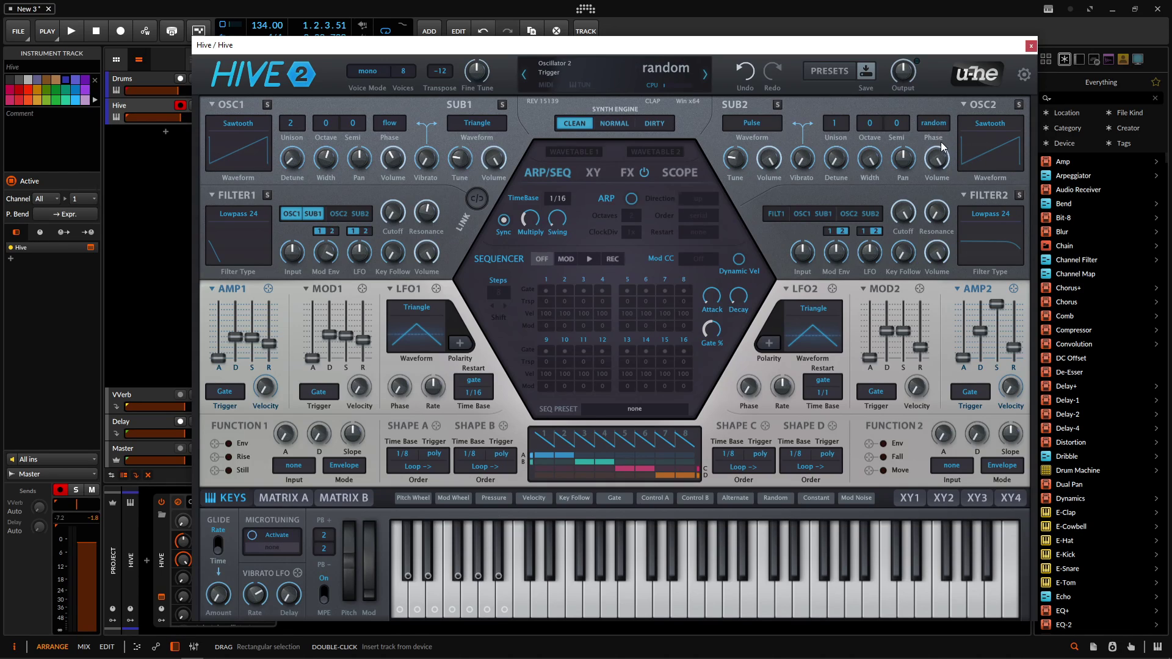
Step: Route oscillator 2 into Filter 2 with 7 unison voices, octave -1 and volume 18
left_click(848, 214)
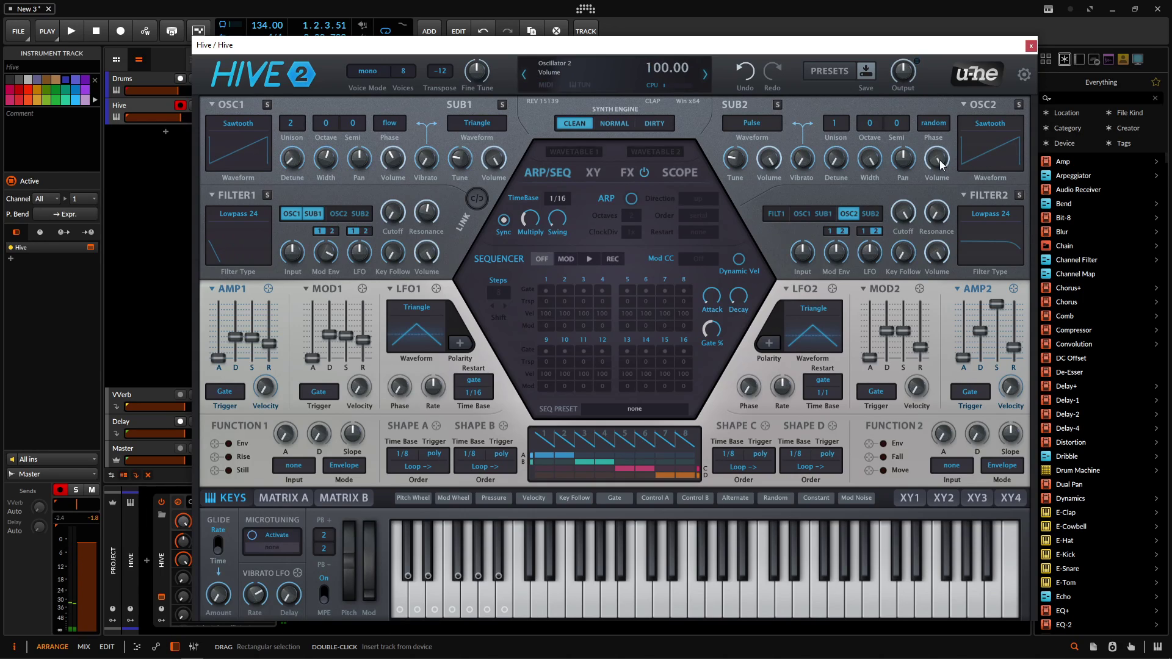
left_click_drag(938, 160, 934, 308)
scroll(844, 133, "up", 4)
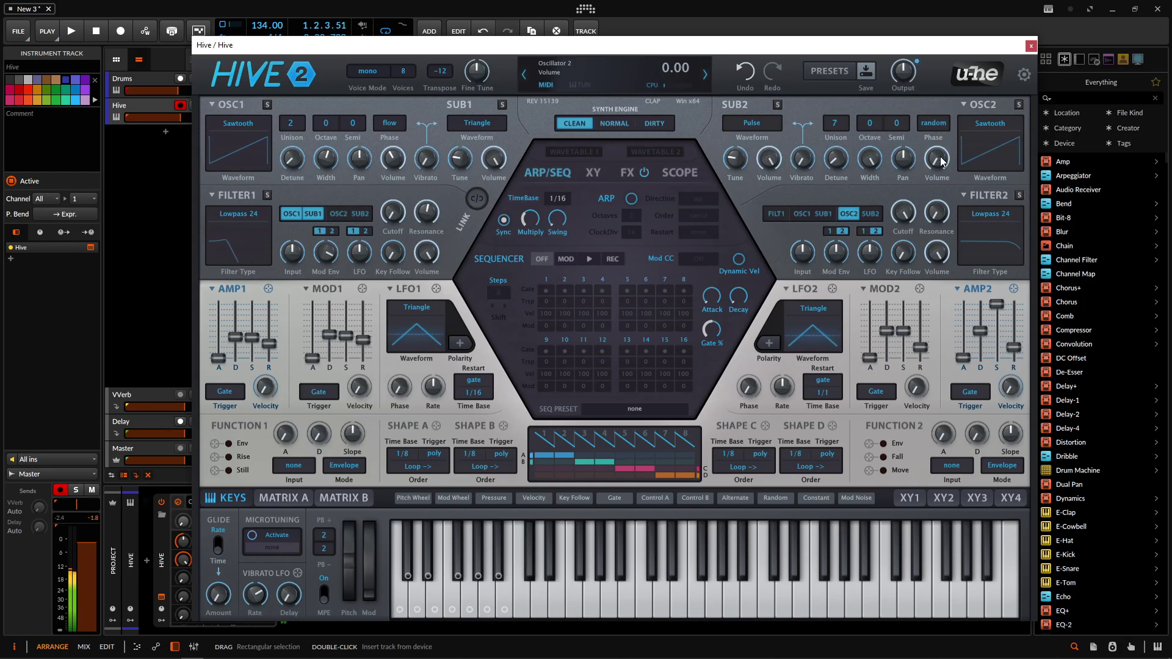
scroll(943, 154, "up", 2)
scroll(943, 156, "up", 2)
scroll(941, 165, "up", 2)
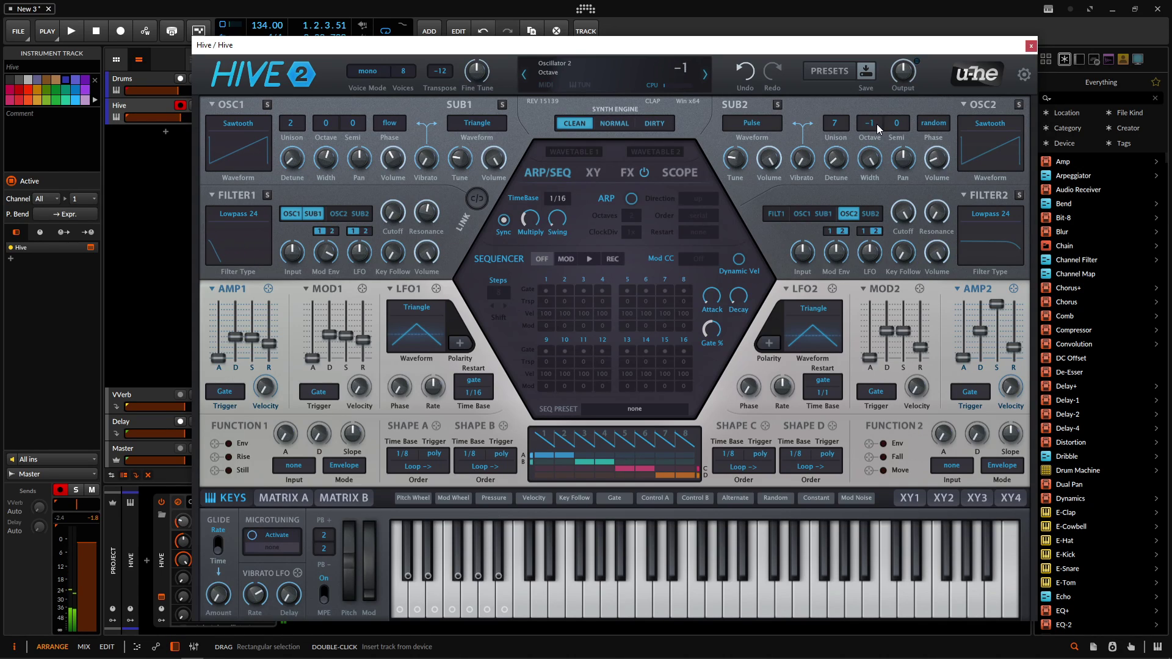
scroll(873, 123, "down", 1)
scroll(939, 157, "up", 3)
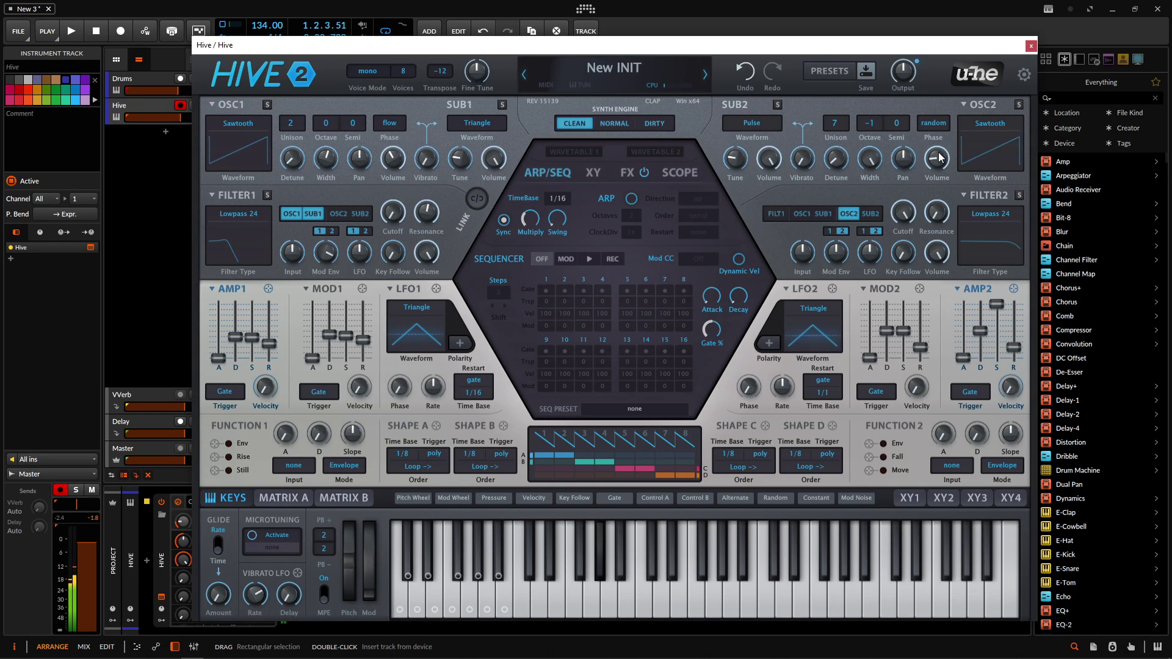
left_click_drag(941, 158, 939, 154)
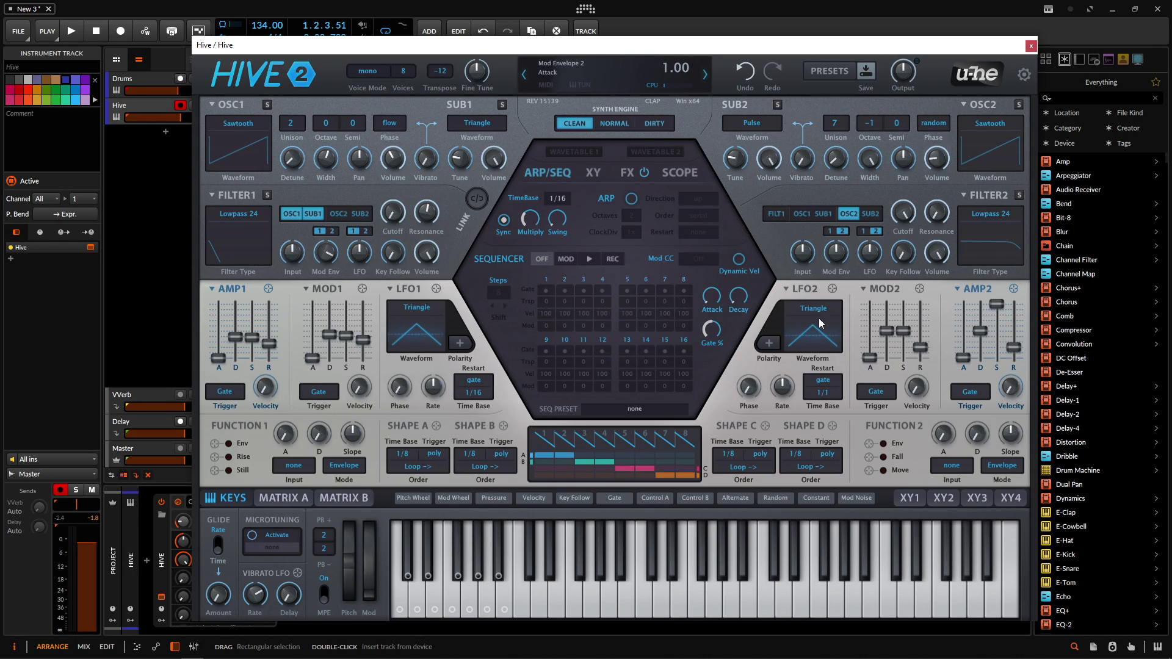
Step: Copy amp envelope 1's settings and paste them into amp envelope 2
left_click(212, 289)
left_click(247, 298)
left_click(958, 289)
left_click(993, 309)
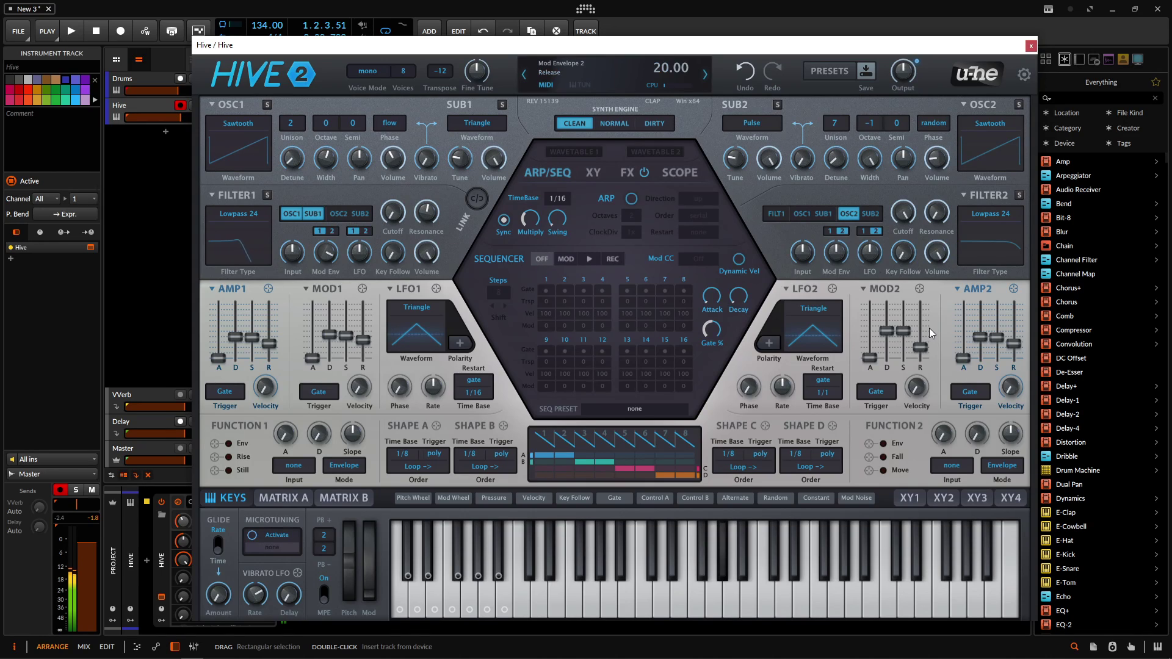
mouse_move(930, 328)
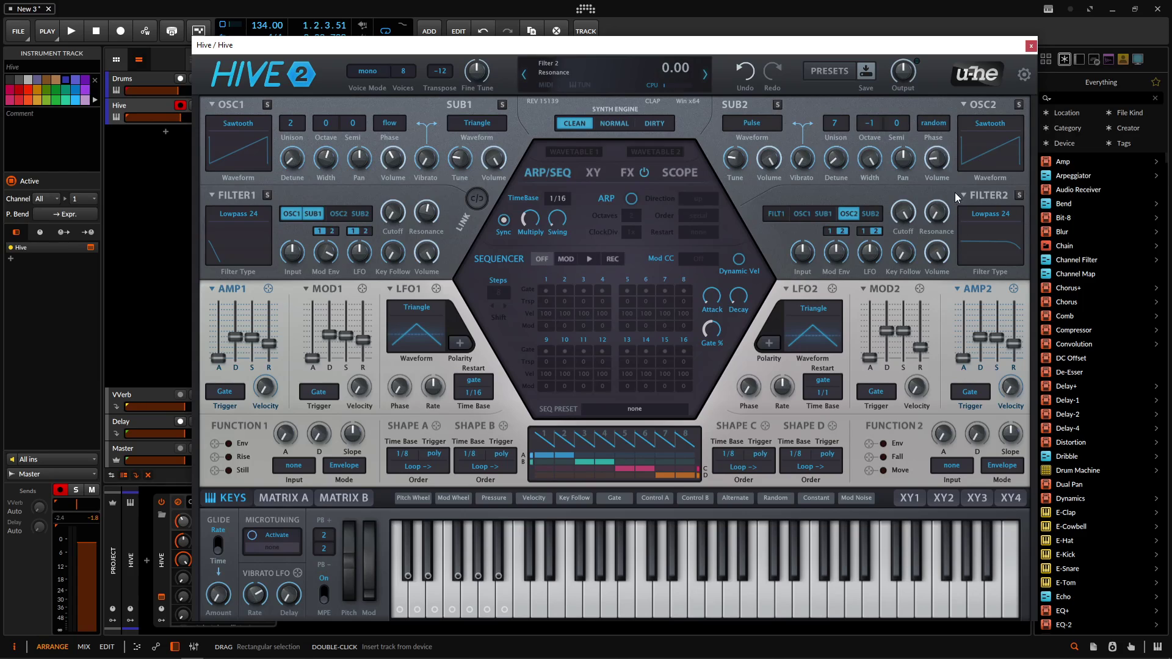
Step: Copy mod envelope 1's settings and paste them into mod envelope 2
right_click(305, 288)
left_click(332, 299)
right_click(862, 288)
left_click(905, 311)
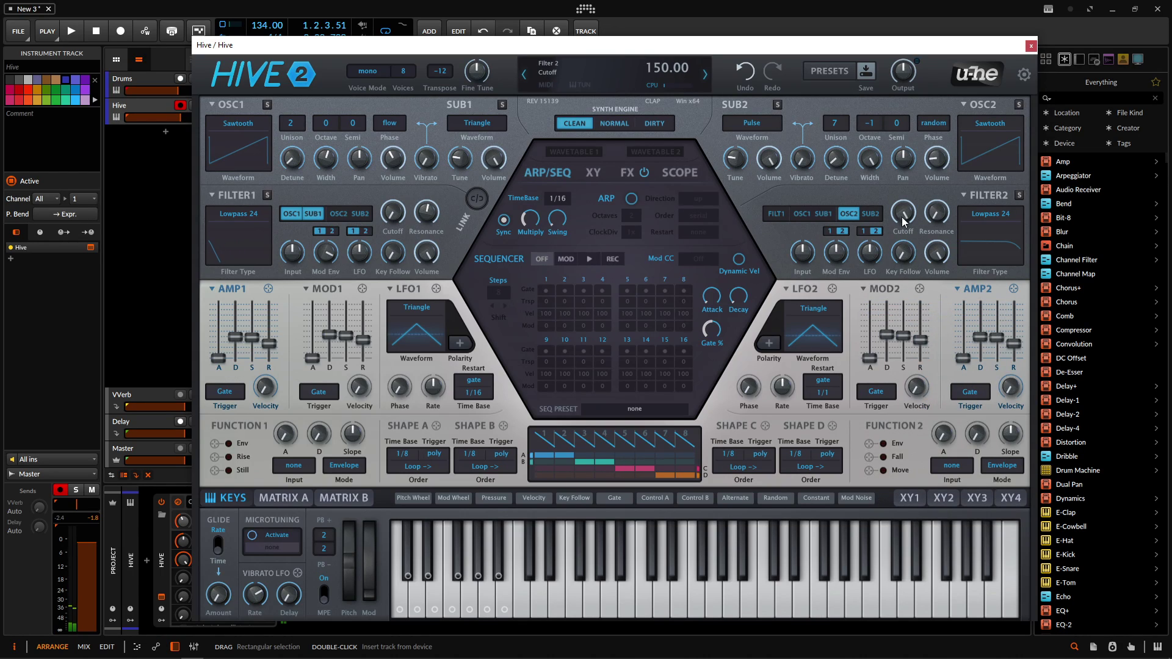
Step: Set Filter 2 cutoff near 140 with 20 envelope modulation, and oscillator 2 volume to 29
left_click_drag(907, 235, 910, 238)
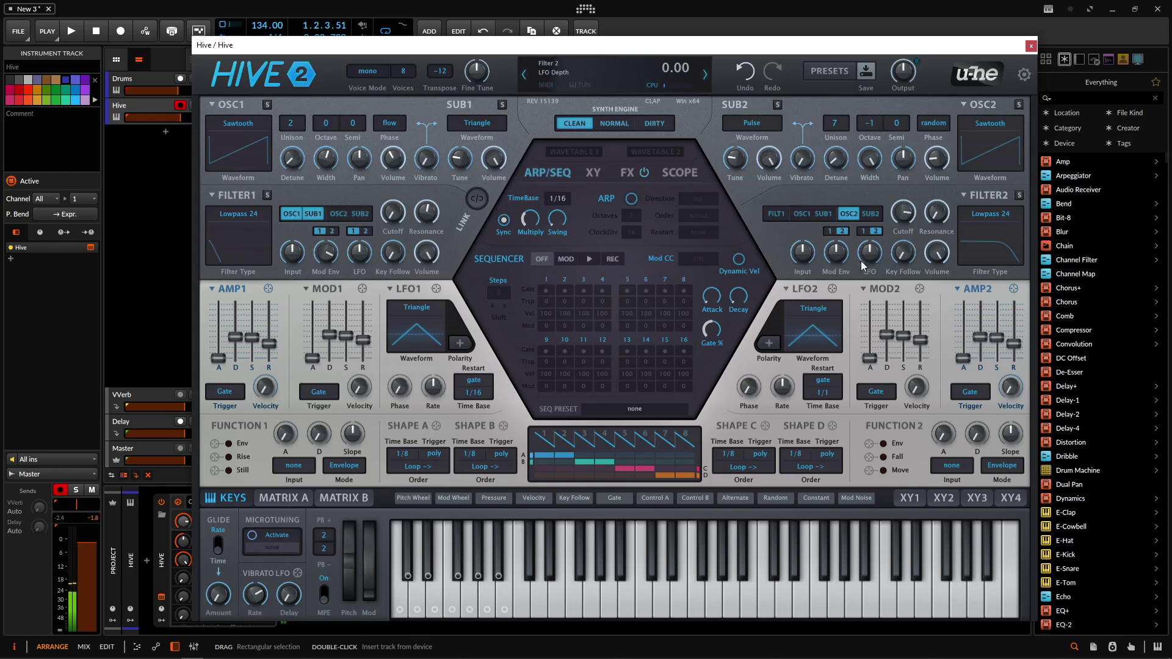
left_click_drag(839, 262, 839, 246)
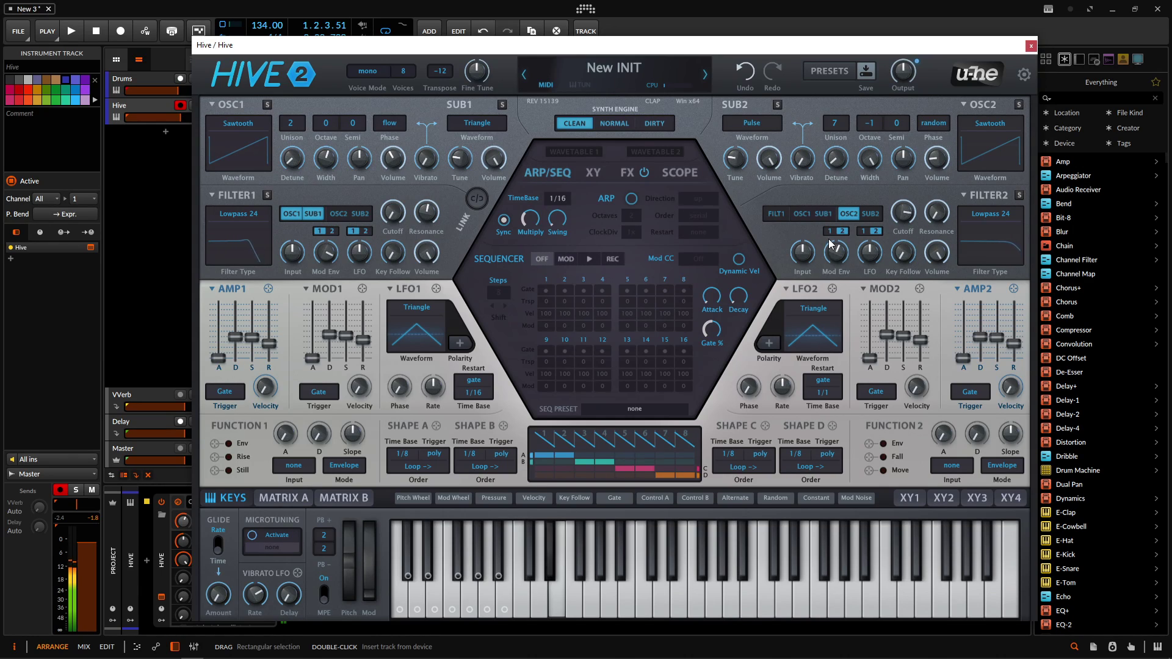
left_click_drag(937, 160, 934, 149)
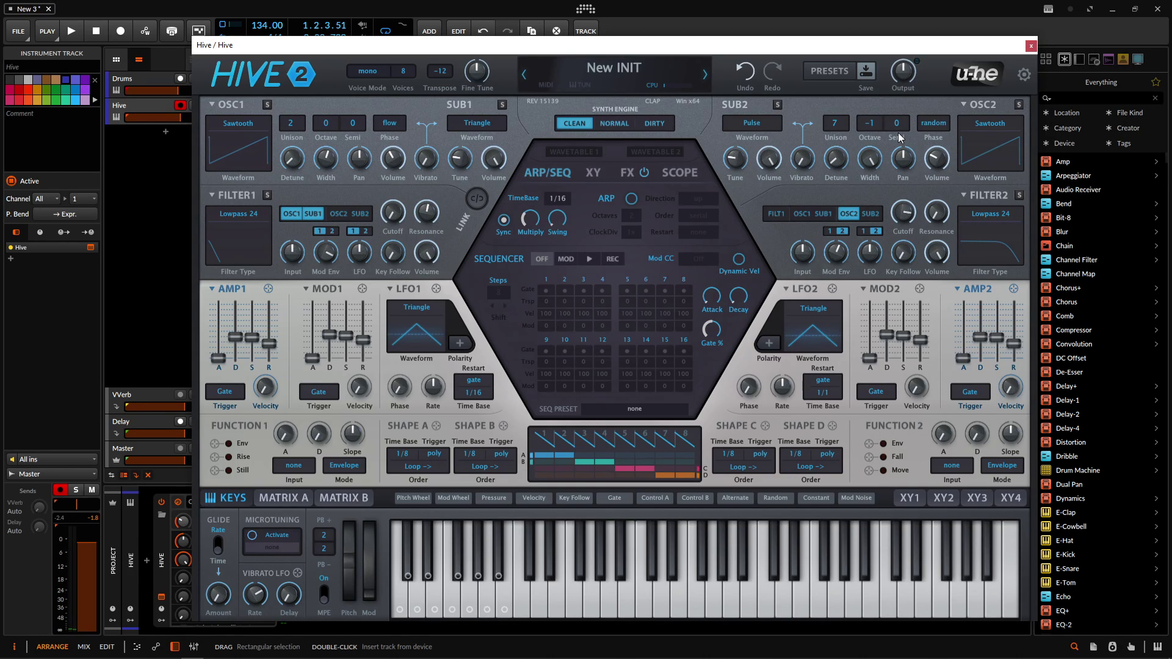
Step: Re-enable the arpeggiator and play the bass with the drums at 134 BPM
left_click(631, 200)
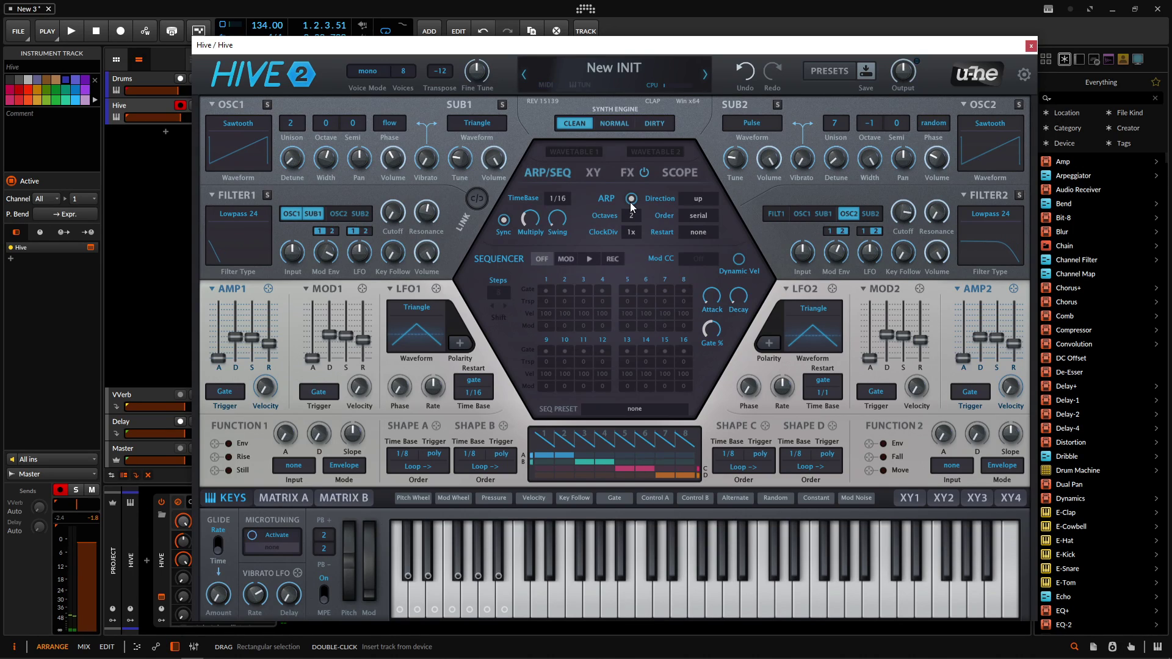
key("space")
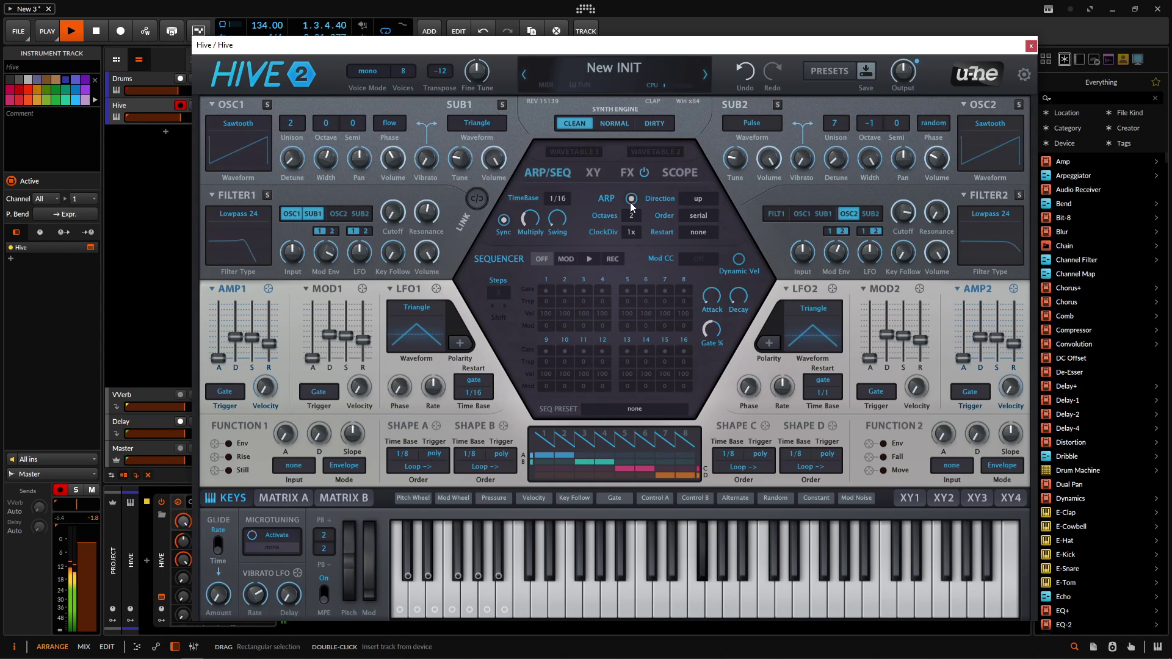